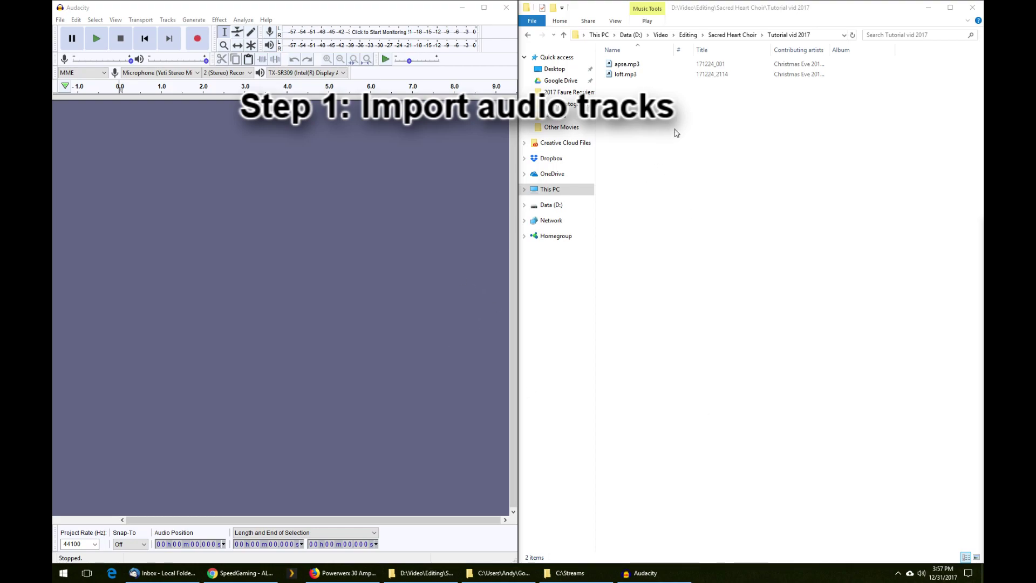
- Drag apse.mp3 and loft.mp3 from File Explorer into Audacity as two tracks, then maximize the window
{"action": "left_click_drag", "start_coordinate": [676, 132], "coordinate": [603, 55]}
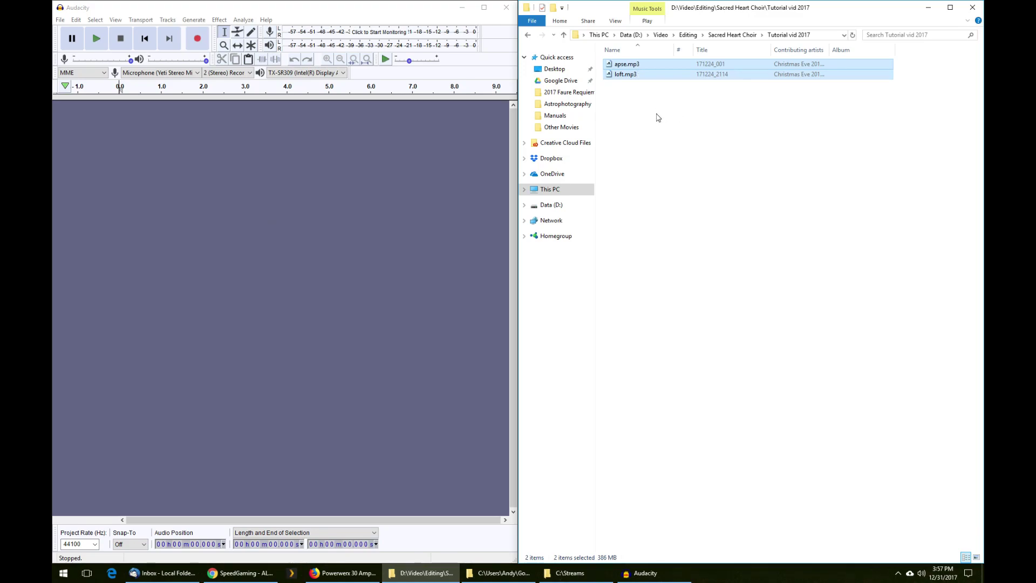
{"action": "left_click_drag", "start_coordinate": [666, 121], "coordinate": [275, 185]}
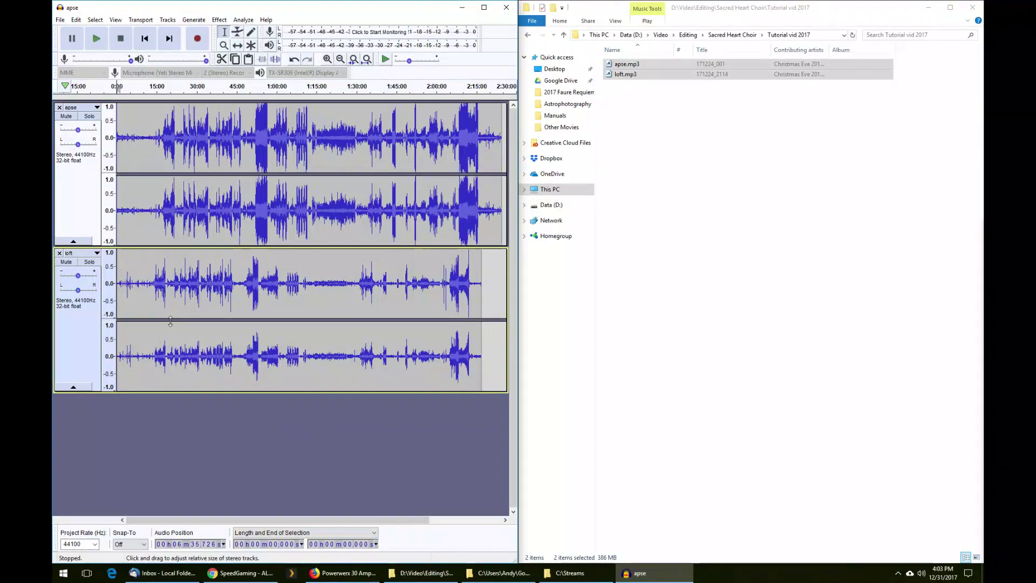
{"action": "left_click", "coordinate": [484, 8]}
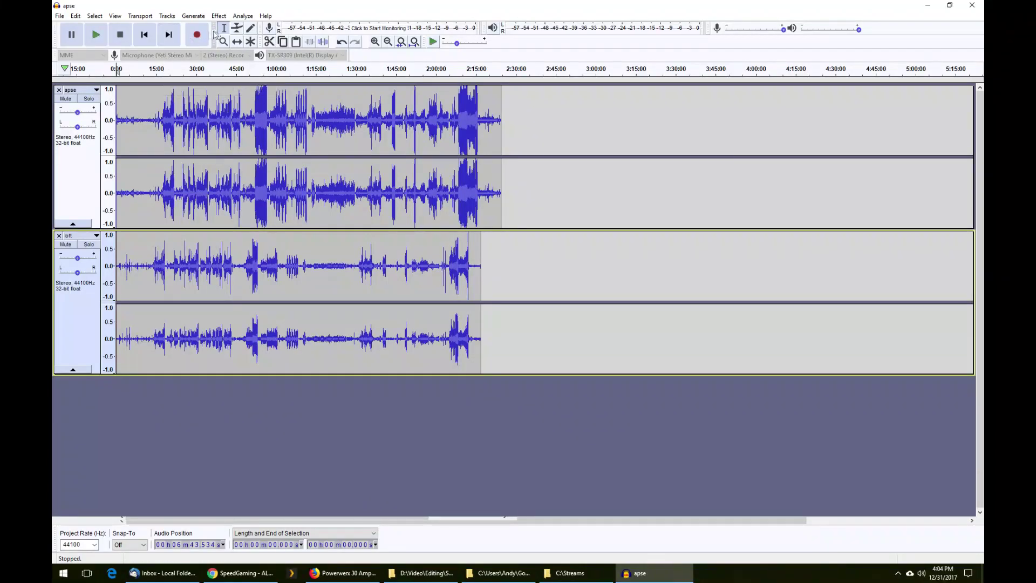
- Fit both the apse and loft tracks to the full window width via View > Track Size > Fit to Width
{"action": "left_click", "coordinate": [96, 16]}
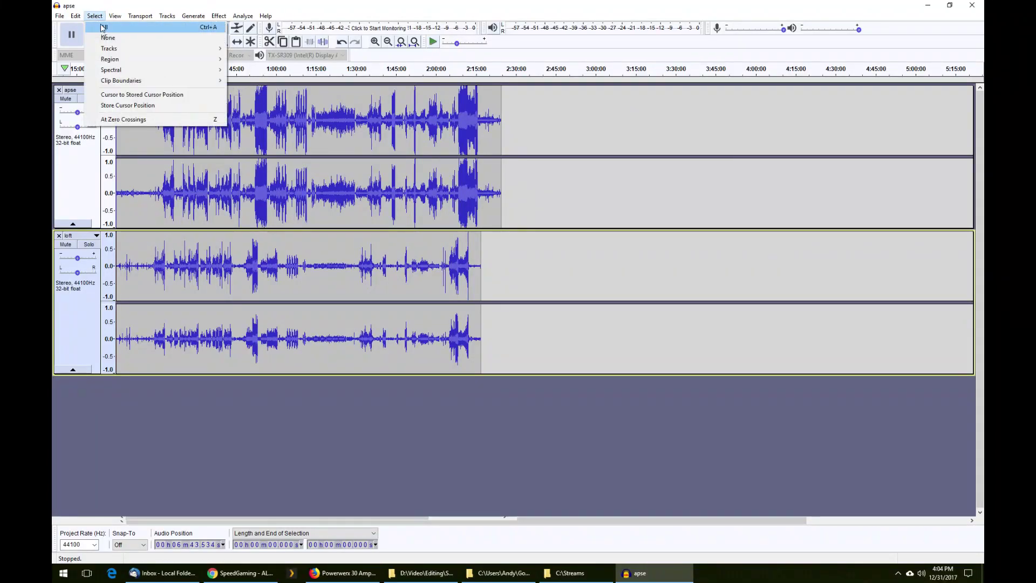
{"action": "left_click", "coordinate": [96, 16]}
{"action": "left_click", "coordinate": [96, 16]}
{"action": "mouse_move", "coordinate": [113, 18]}
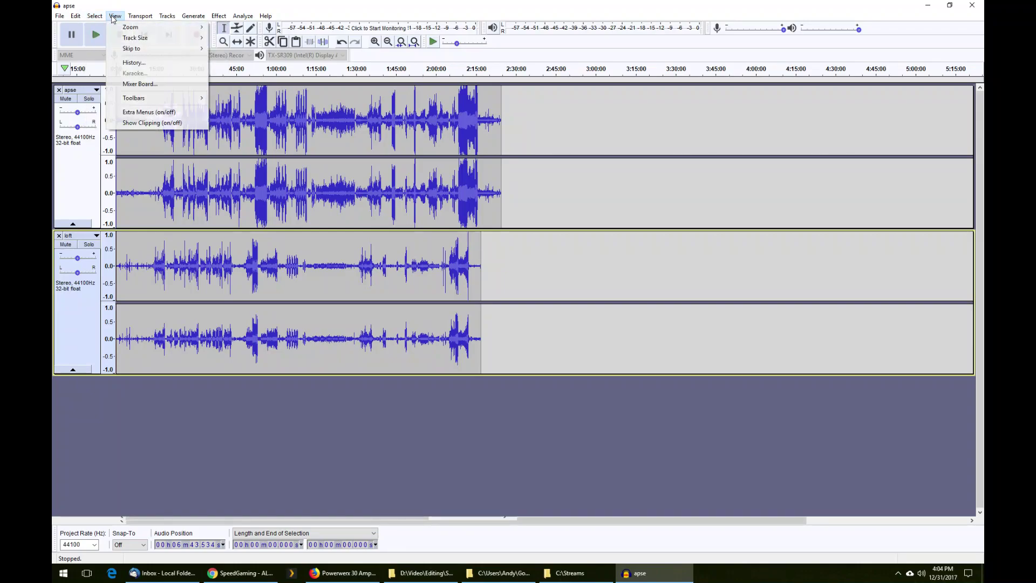
{"action": "mouse_move", "coordinate": [154, 39]}
{"action": "left_click", "coordinate": [238, 39]}
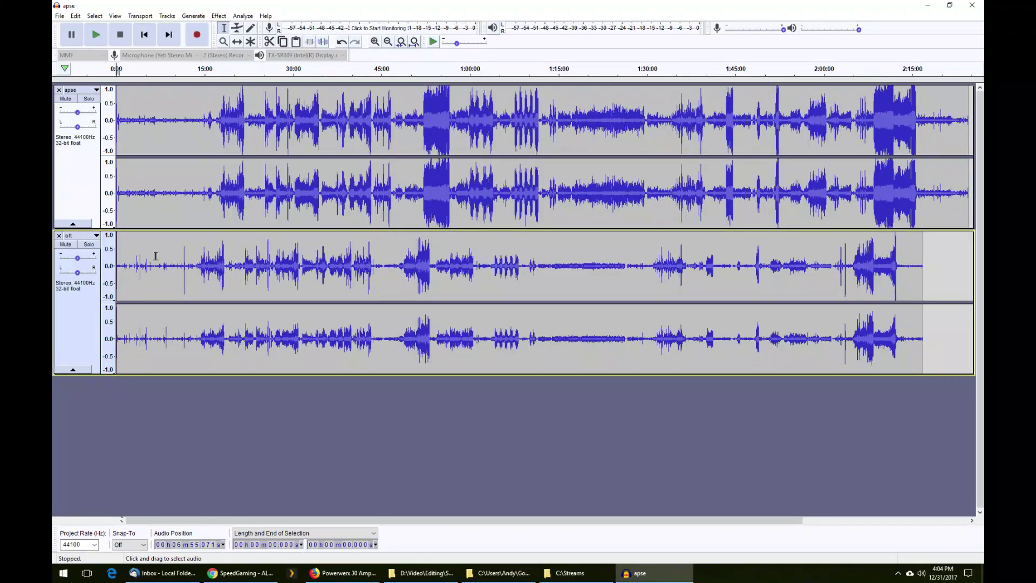
- Place the cursor early in the loft track and zoom in on the opening minutes with Ctrl+1
{"action": "left_click", "coordinate": [167, 256]}
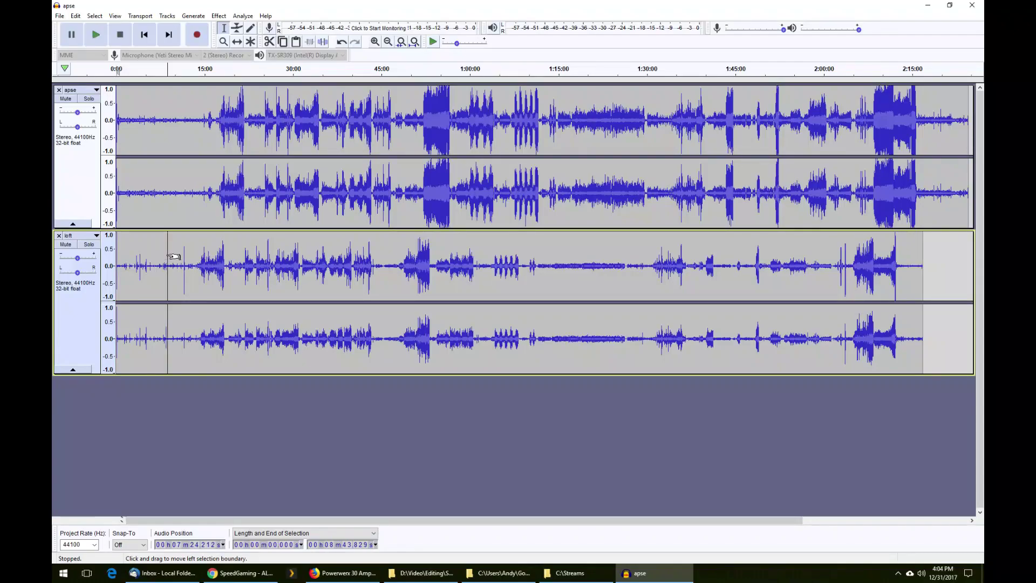
{"action": "left_click", "coordinate": [177, 201]}
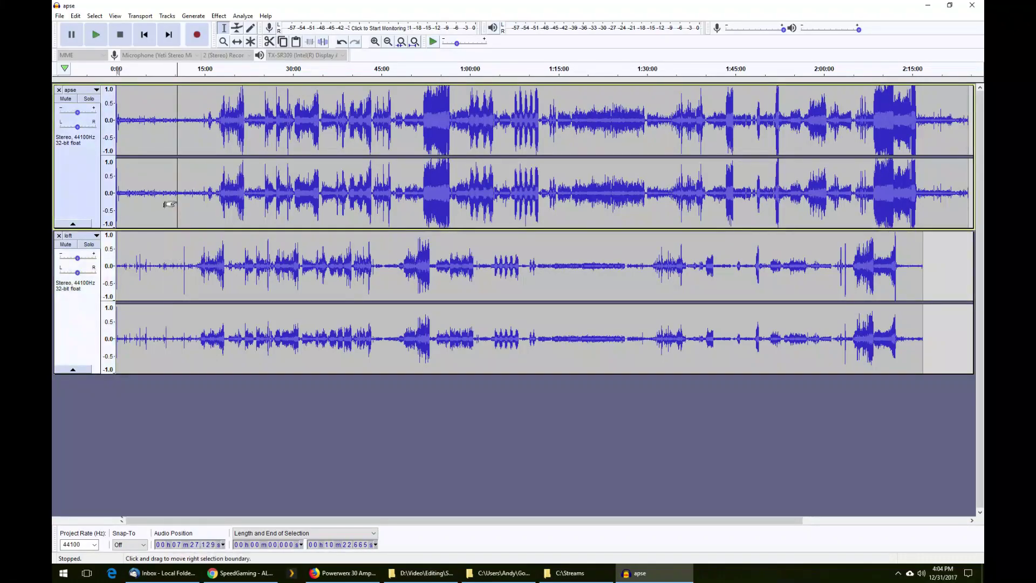
{"action": "left_click", "coordinate": [171, 247]}
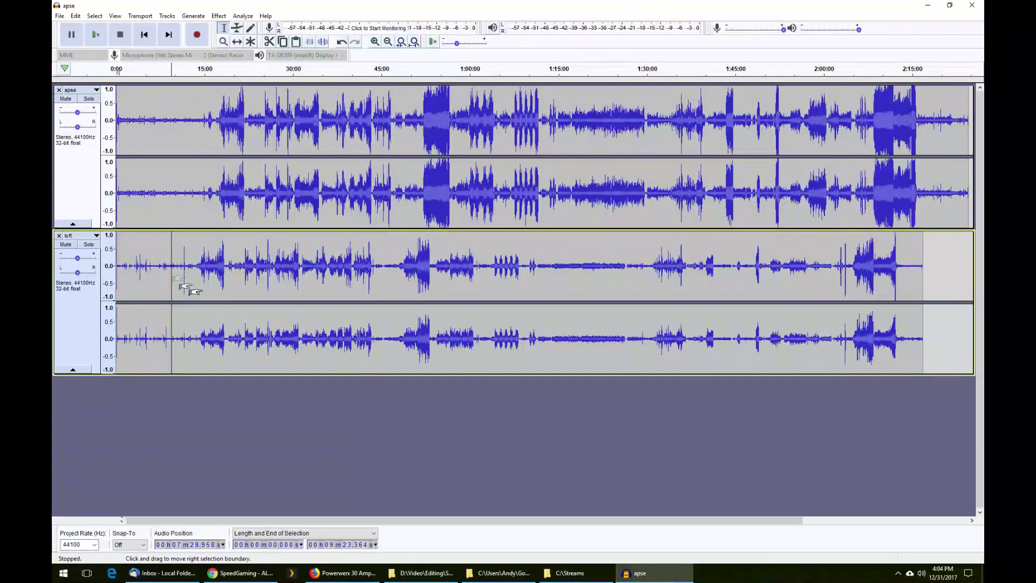
{"action": "key", "text": "ctrl+1"}
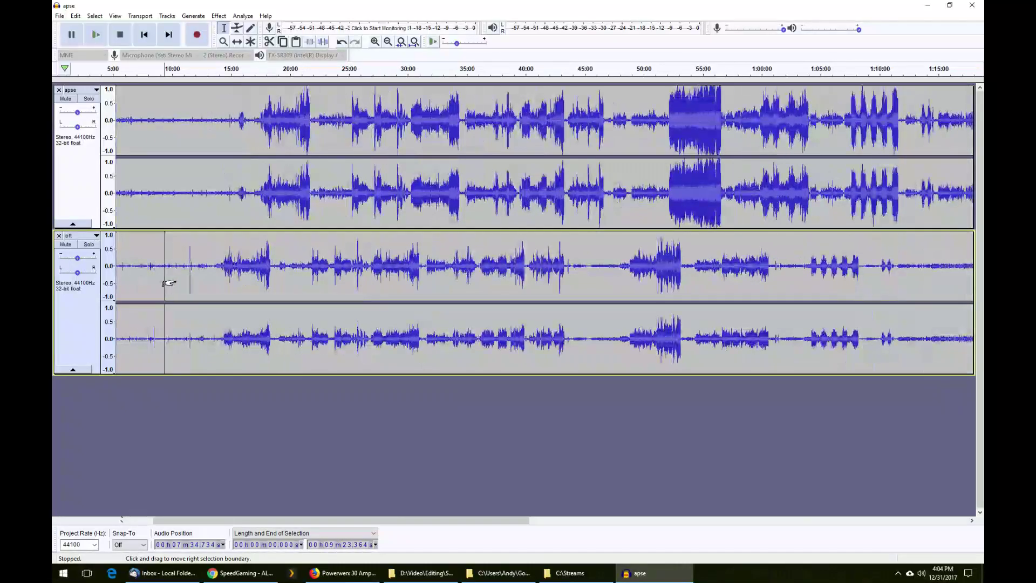
{"action": "key", "text": "ctrl+1"}
{"action": "key", "text": "ctrl+1"}
{"action": "key", "text": "ctrl+1"}
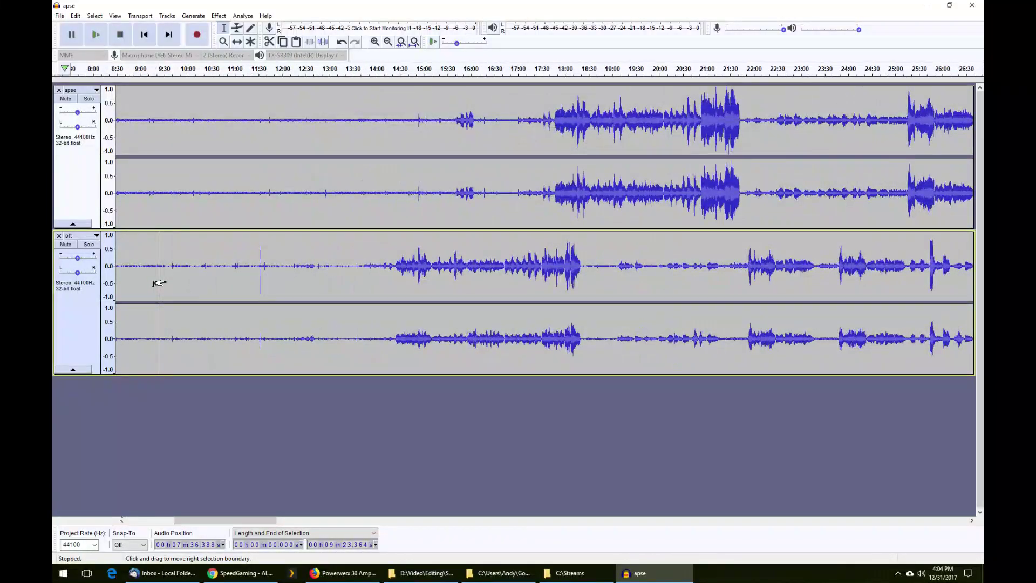
{"action": "key", "text": "ctrl+1"}
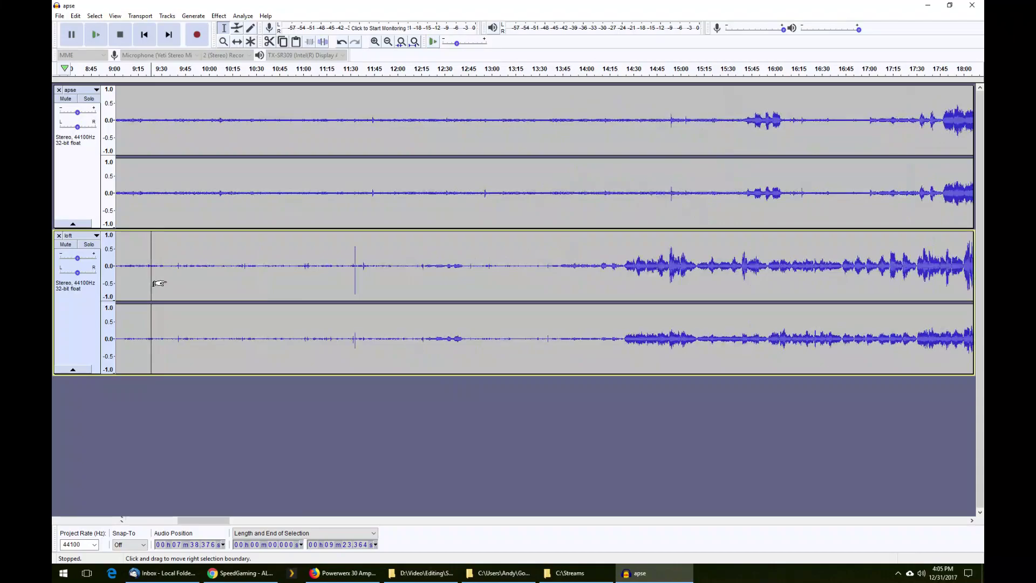
- Zoom in around 12:15 in loft, then zoom back out to about 2:30–21:30 to compare the loud passages
{"action": "left_click", "coordinate": [421, 265]}
{"action": "key", "text": "ctrl+1"}
{"action": "key", "text": "ctrl+1"}
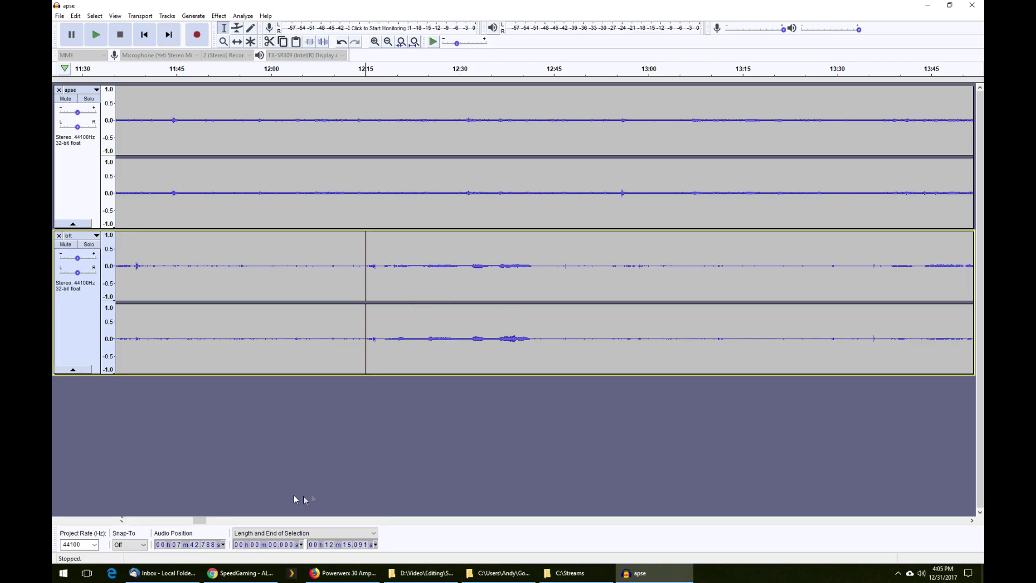
{"action": "scroll", "coordinate": [480, 294], "scroll_direction": "down", "scroll_amount": 3, "text": "ctrl"}
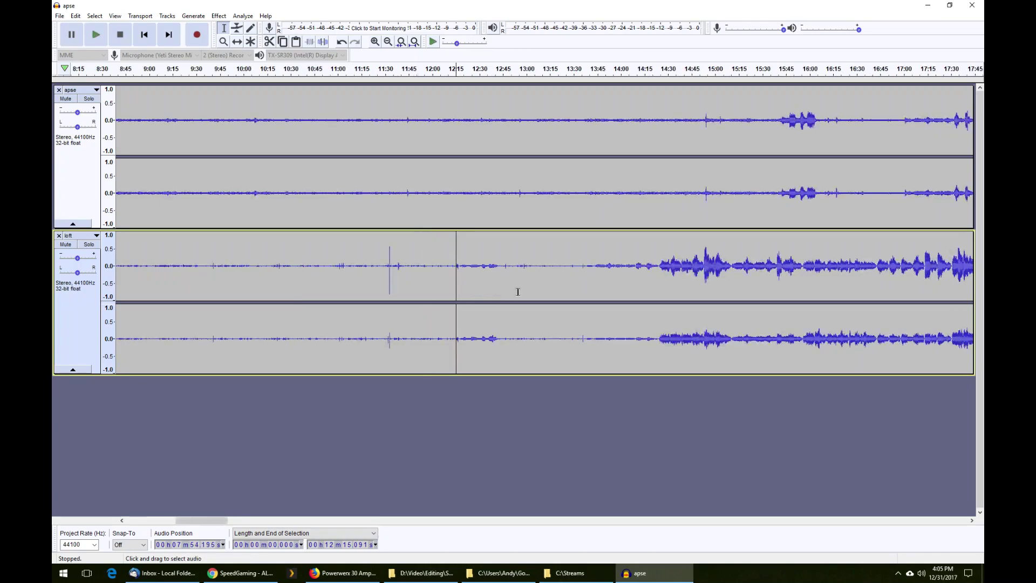
{"action": "scroll", "coordinate": [612, 290], "scroll_direction": "down", "scroll_amount": 1, "text": "ctrl"}
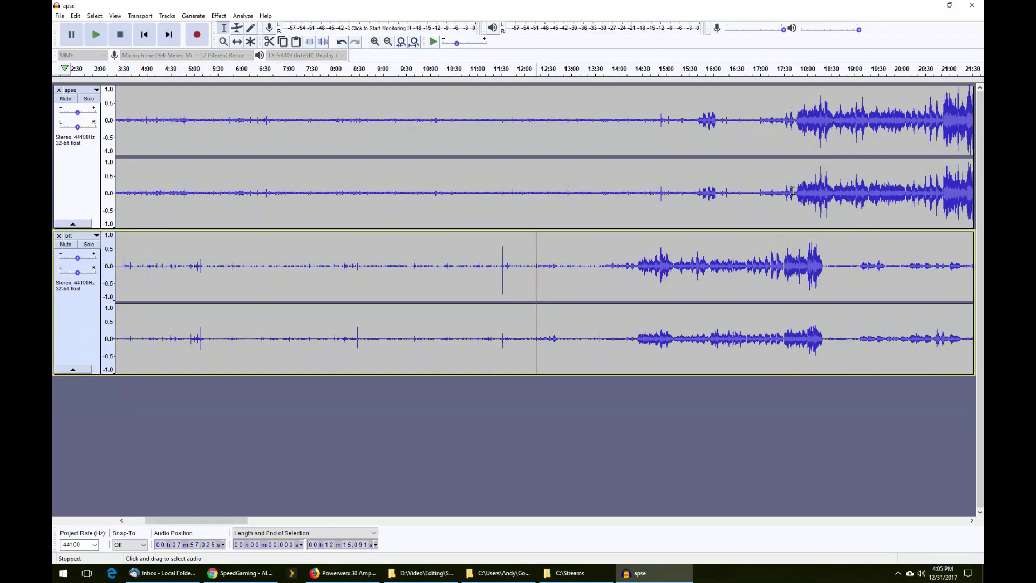
{"action": "left_click_drag", "start_coordinate": [793, 192], "coordinate": [952, 210]}
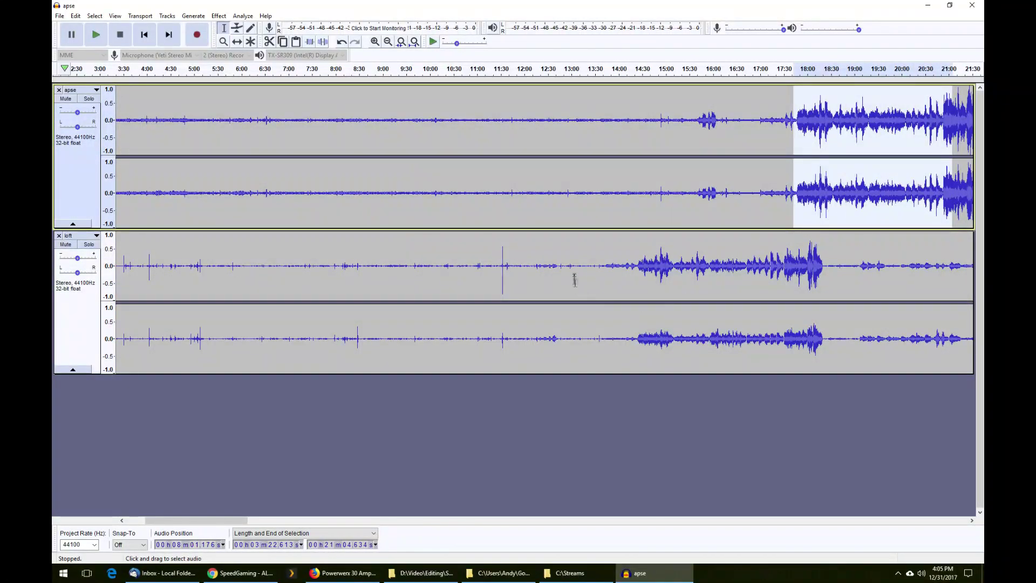
{"action": "left_click", "coordinate": [596, 270]}
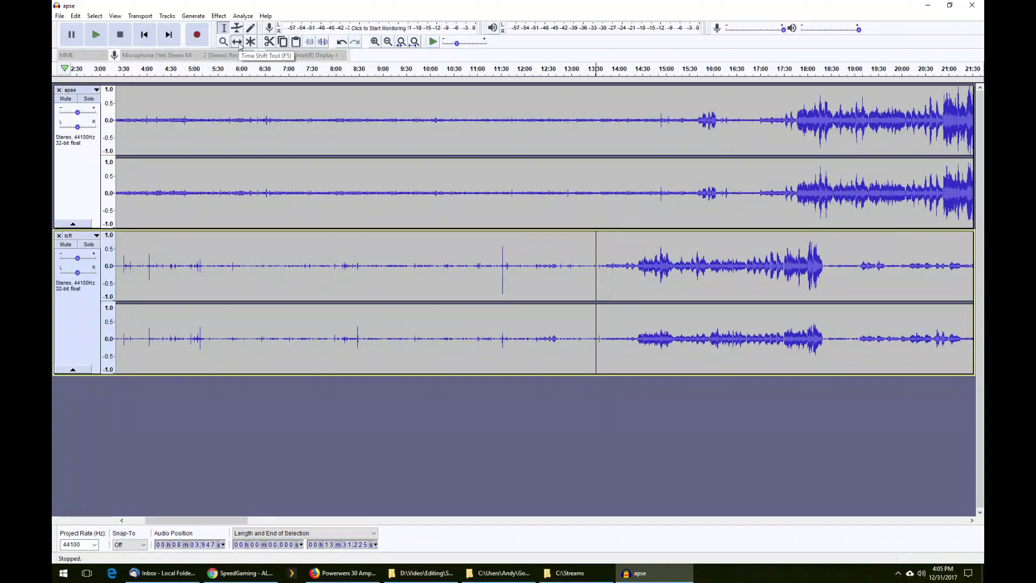
- Drag the loft track right with the Time Shift tool to roughly align it with apse
{"action": "left_click", "coordinate": [239, 44]}
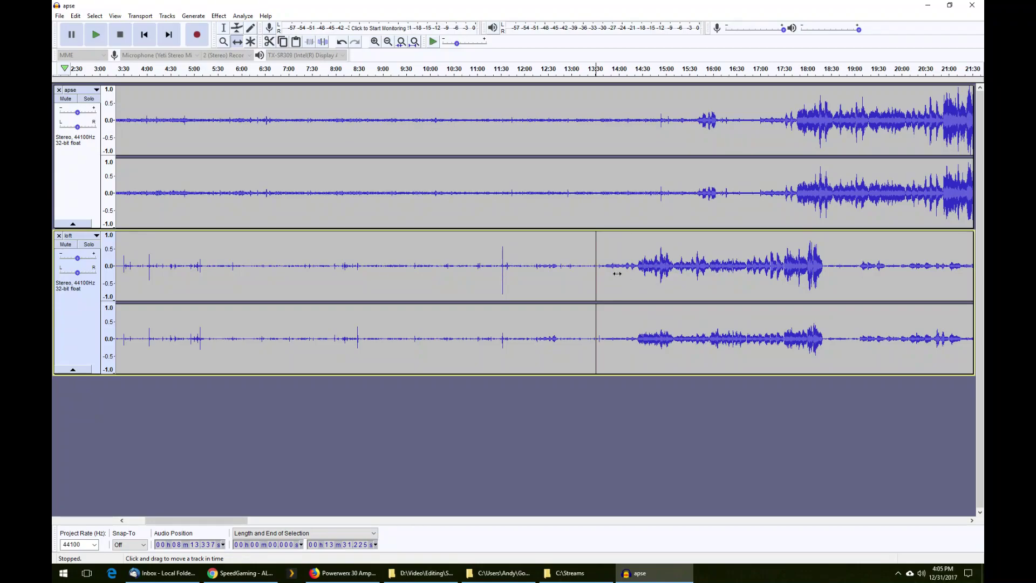
{"action": "left_click_drag", "start_coordinate": [617, 274], "coordinate": [777, 258]}
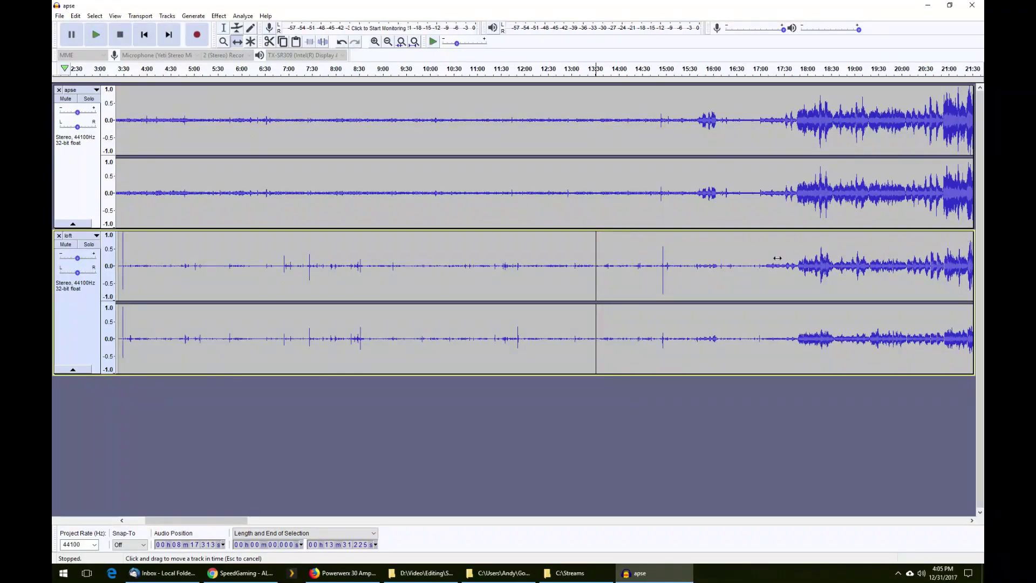
{"action": "left_click_drag", "start_coordinate": [777, 258], "coordinate": [775, 258]}
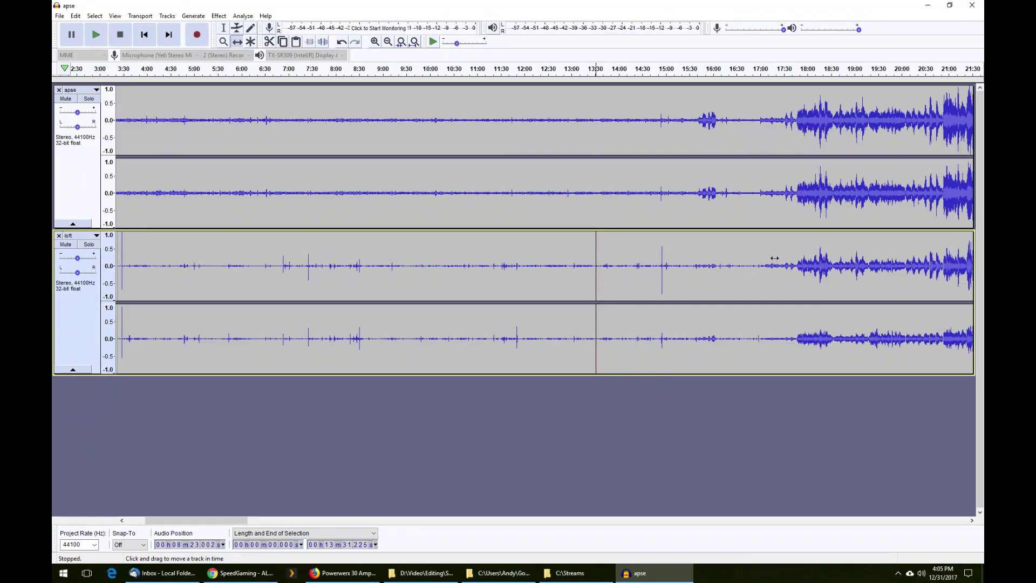
- Zoom in around 15:34 and nudge loft slightly earlier until its loud passages match apse near 15:55
{"action": "left_click", "coordinate": [223, 27]}
{"action": "left_click", "coordinate": [694, 268]}
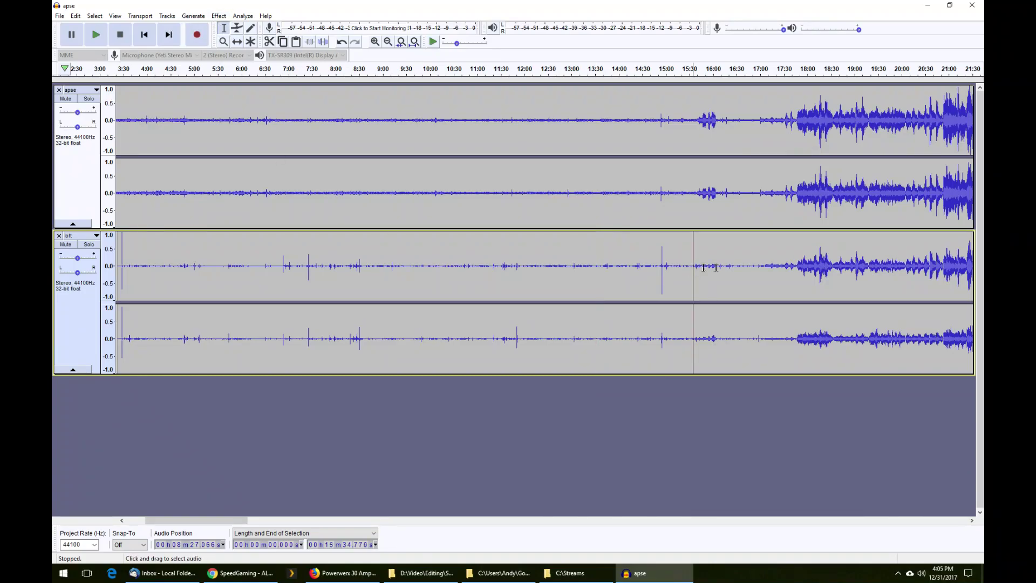
{"action": "key", "text": "ctrl+1"}
{"action": "key", "text": "ctrl+1"}
{"action": "key", "text": "ctrl+1"}
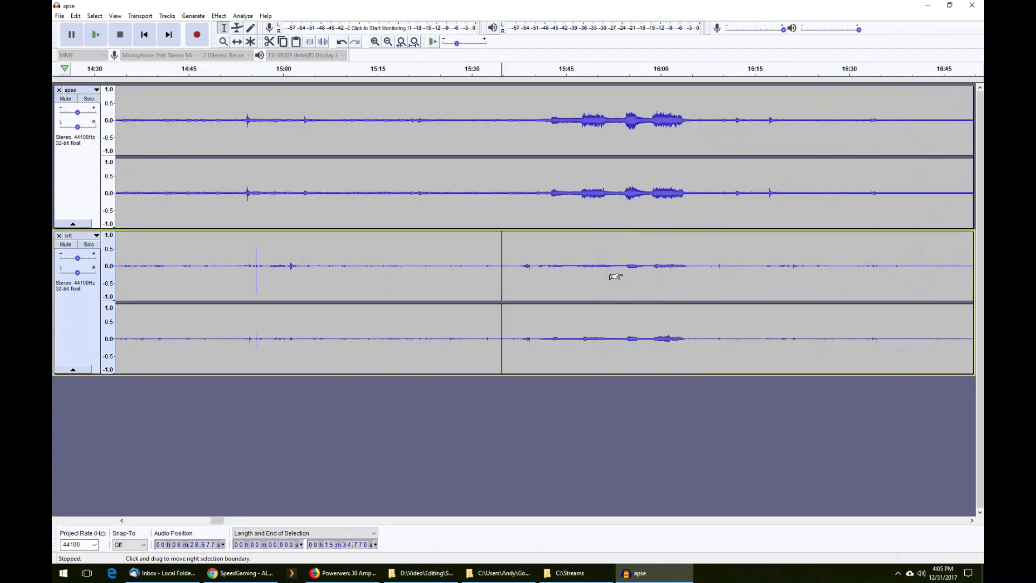
{"action": "scroll", "coordinate": [604, 274], "scroll_direction": "up", "scroll_amount": 2, "text": "ctrl"}
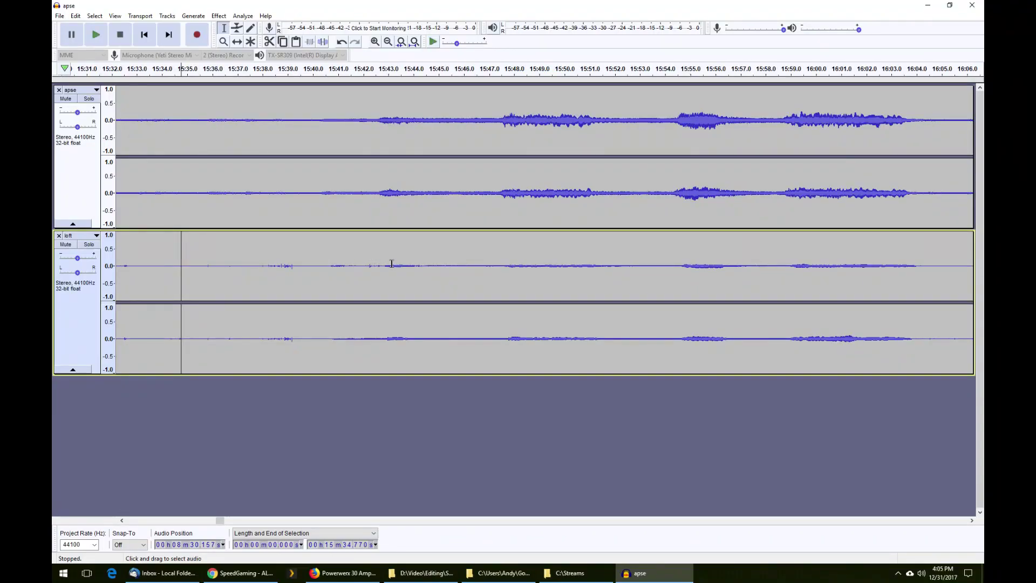
{"action": "left_click", "coordinate": [237, 41]}
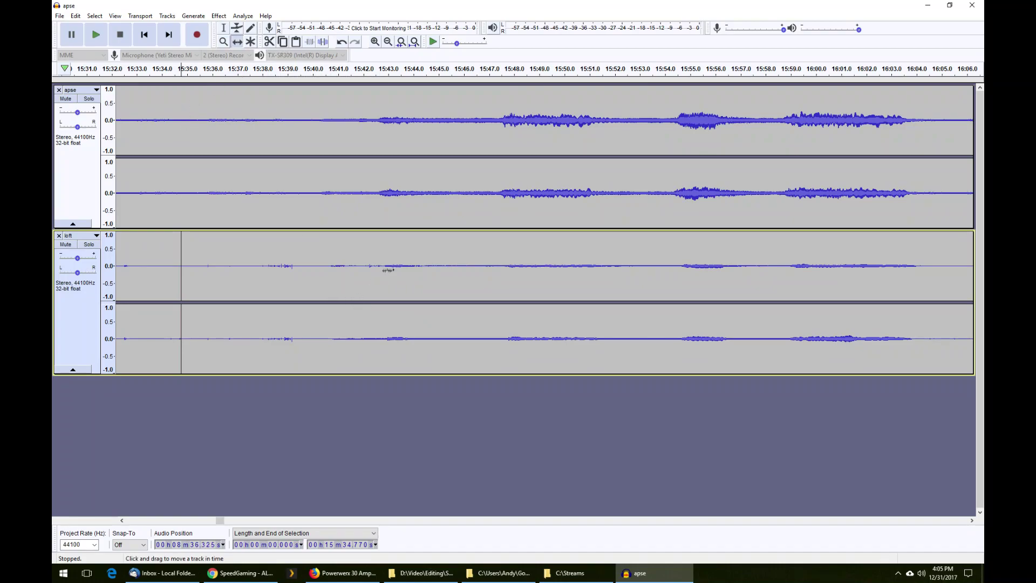
{"action": "left_click_drag", "start_coordinate": [388, 271], "coordinate": [383, 273]}
{"action": "scroll", "coordinate": [507, 258], "scroll_direction": "up", "scroll_amount": 2, "text": "ctrl"}
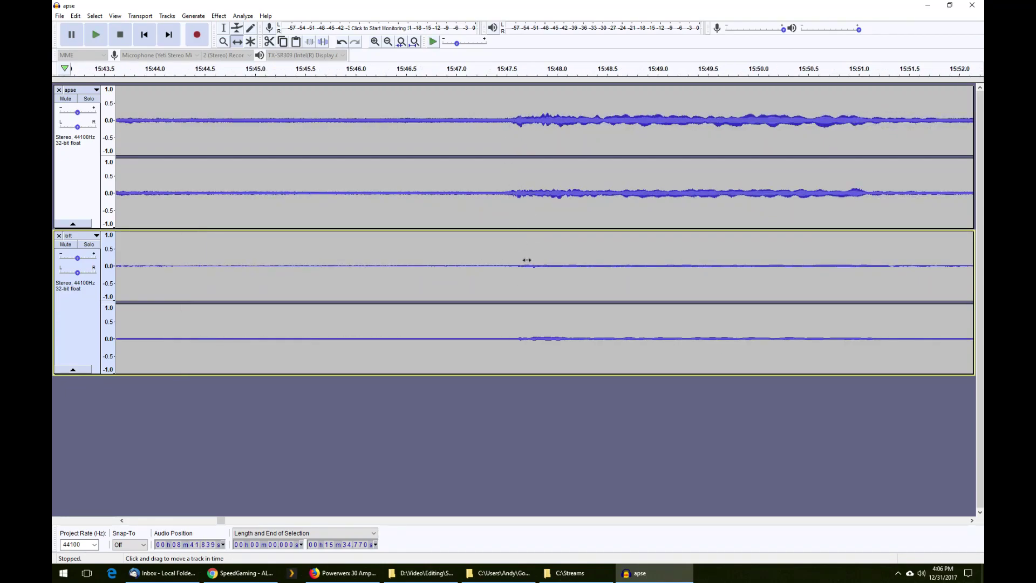
{"action": "left_click_drag", "start_coordinate": [526, 259], "coordinate": [521, 257]}
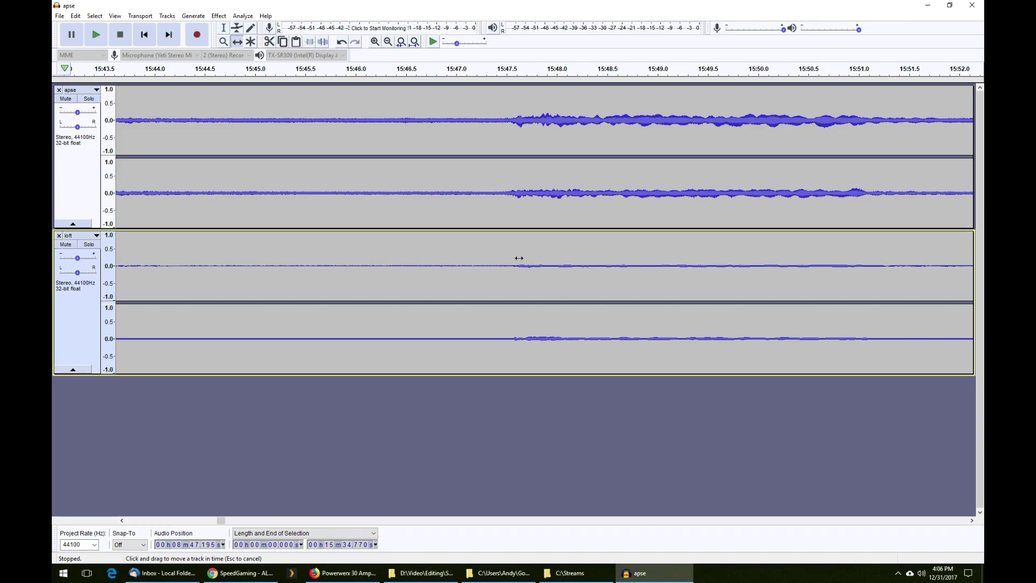
{"action": "left_click_drag", "start_coordinate": [519, 258], "coordinate": [515, 257]}
{"action": "scroll", "coordinate": [292, 270], "scroll_direction": "down", "scroll_amount": 3, "text": "ctrl"}
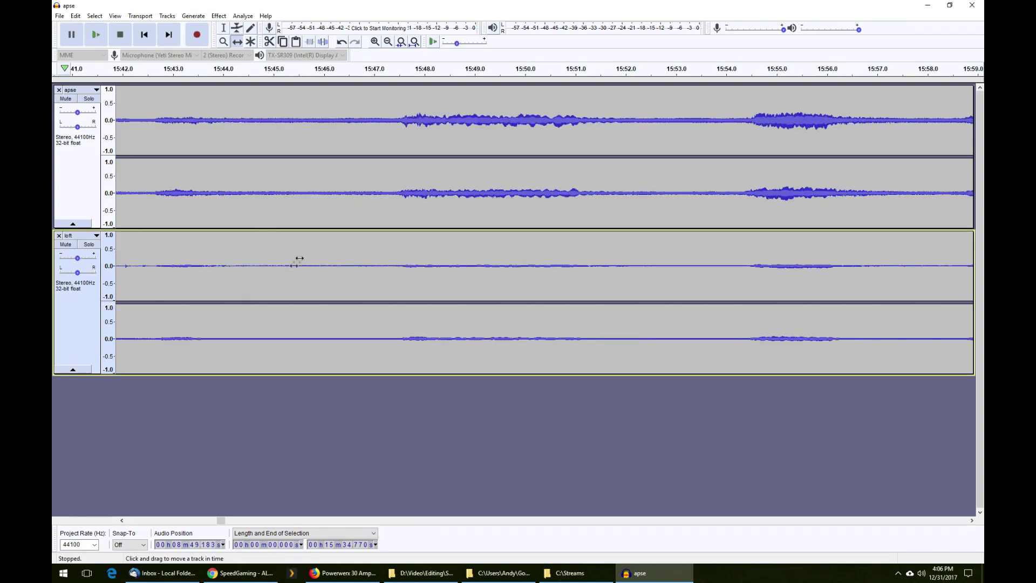
- Play the aligned recordings starting from early in the loft track
{"action": "left_click", "coordinate": [224, 29]}
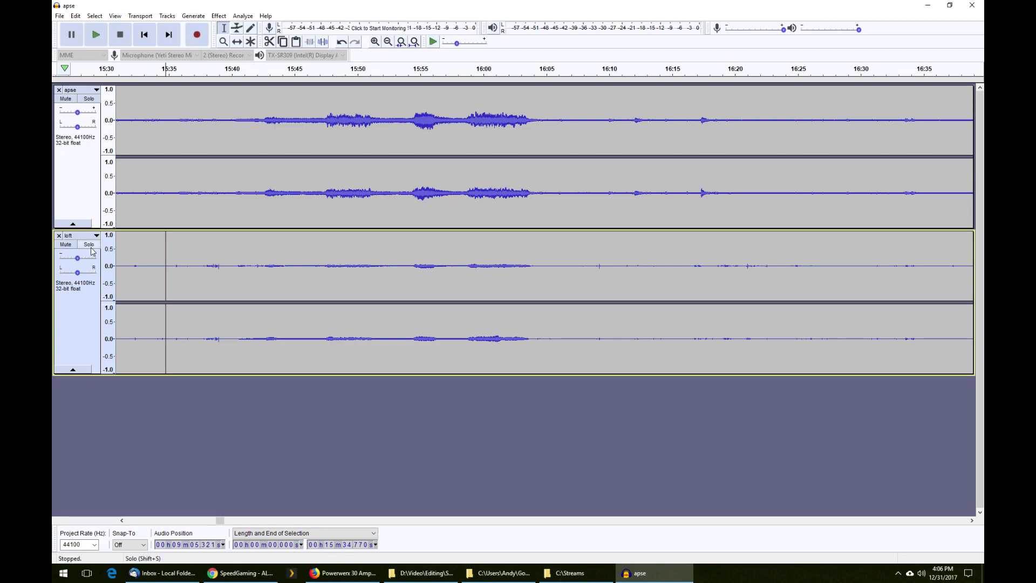
{"action": "left_click", "coordinate": [168, 267]}
{"action": "key", "text": "space"}
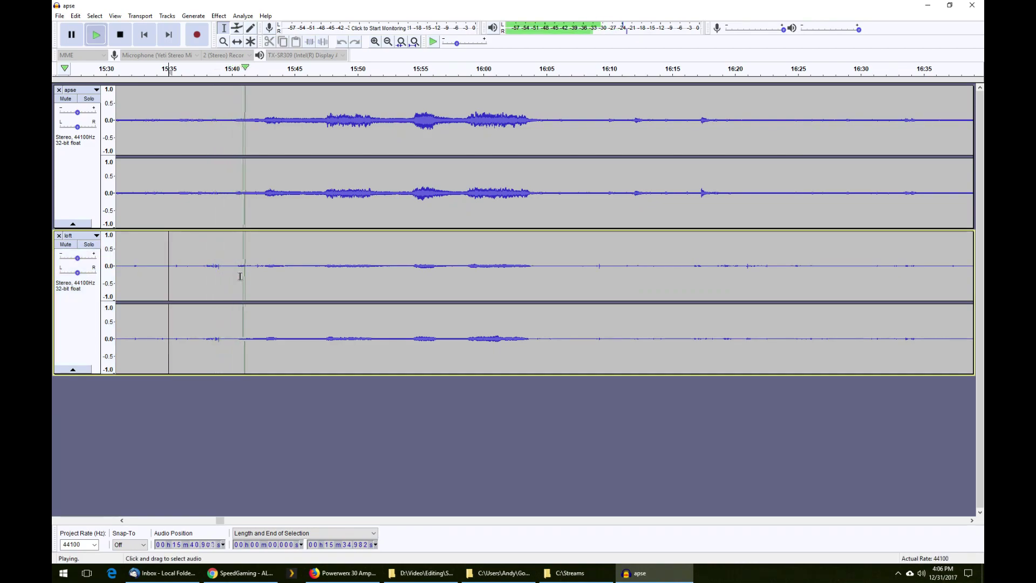
- Toggle Solo on apse and loft to audition loft alone, stop playback, and click loft at 15:40.156
{"action": "left_click", "coordinate": [88, 99]}
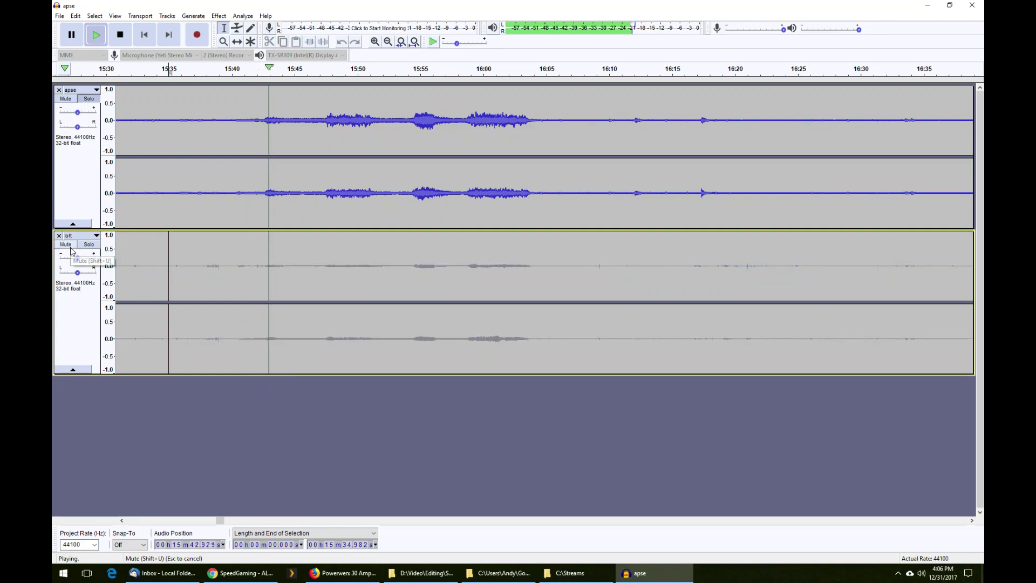
{"action": "left_click", "coordinate": [89, 247]}
{"action": "left_click", "coordinate": [90, 247]}
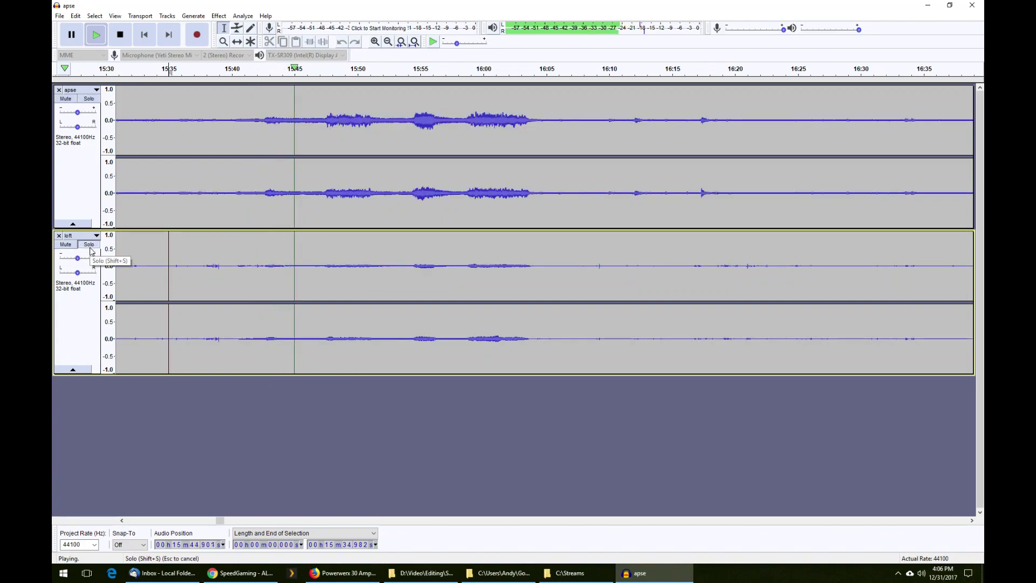
{"action": "left_click", "coordinate": [90, 248]}
{"action": "left_click", "coordinate": [90, 248]}
{"action": "left_click", "coordinate": [91, 248]}
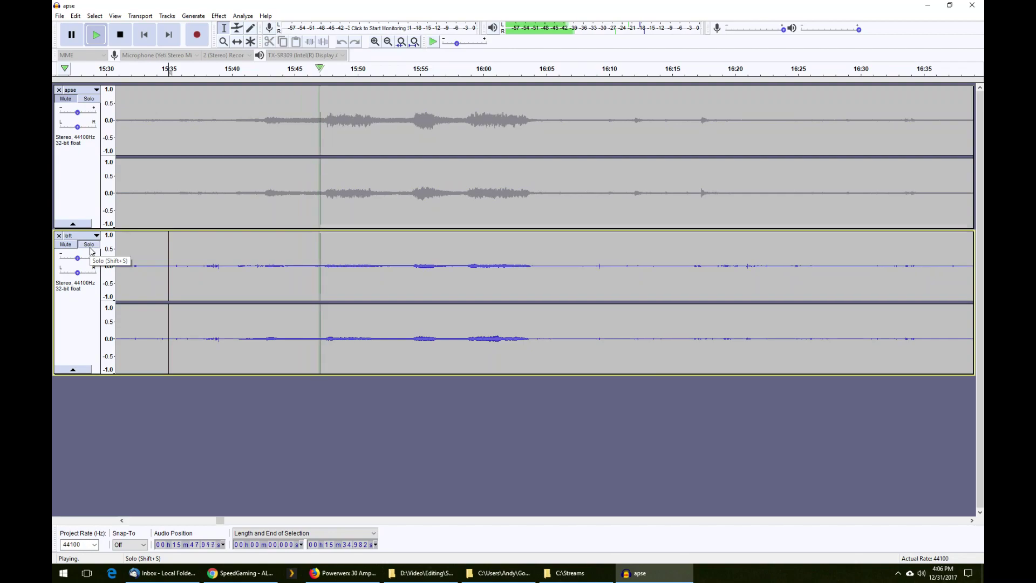
{"action": "left_click", "coordinate": [90, 248]}
{"action": "left_click", "coordinate": [90, 248]}
{"action": "left_click", "coordinate": [90, 248]}
{"action": "left_click", "coordinate": [90, 248]}
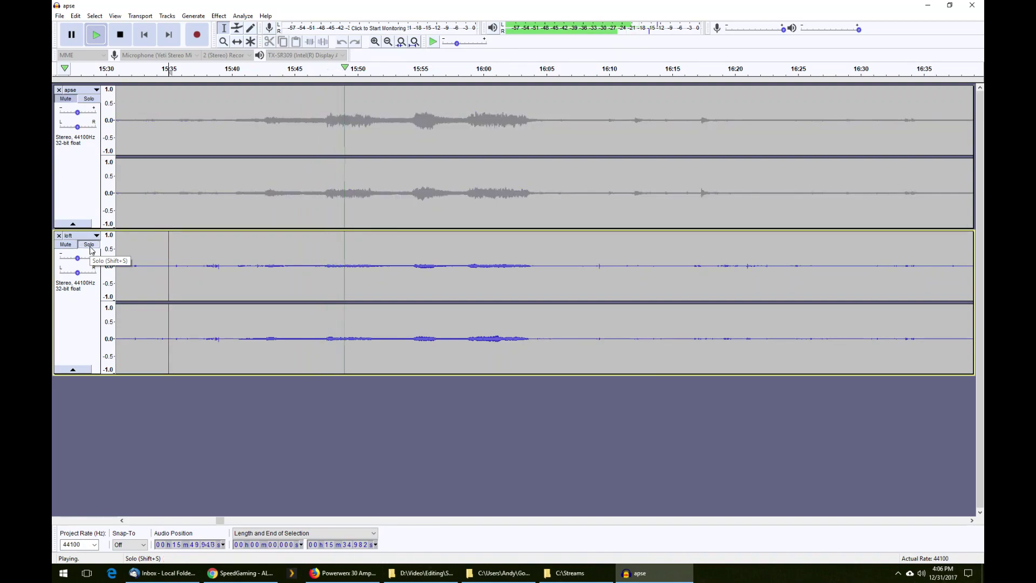
{"action": "left_click", "coordinate": [90, 248]}
{"action": "left_click", "coordinate": [90, 248]}
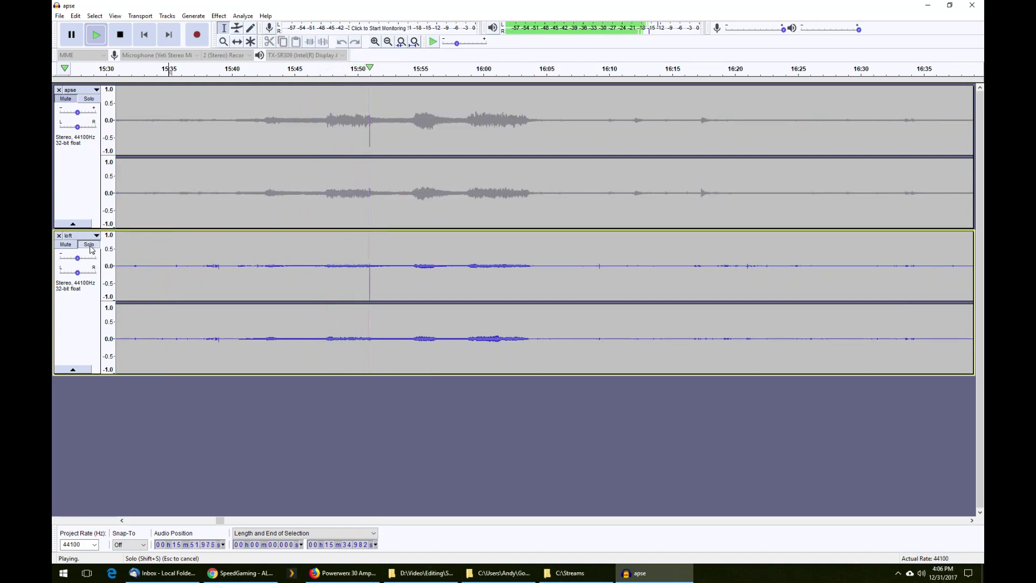
{"action": "key", "text": "space"}
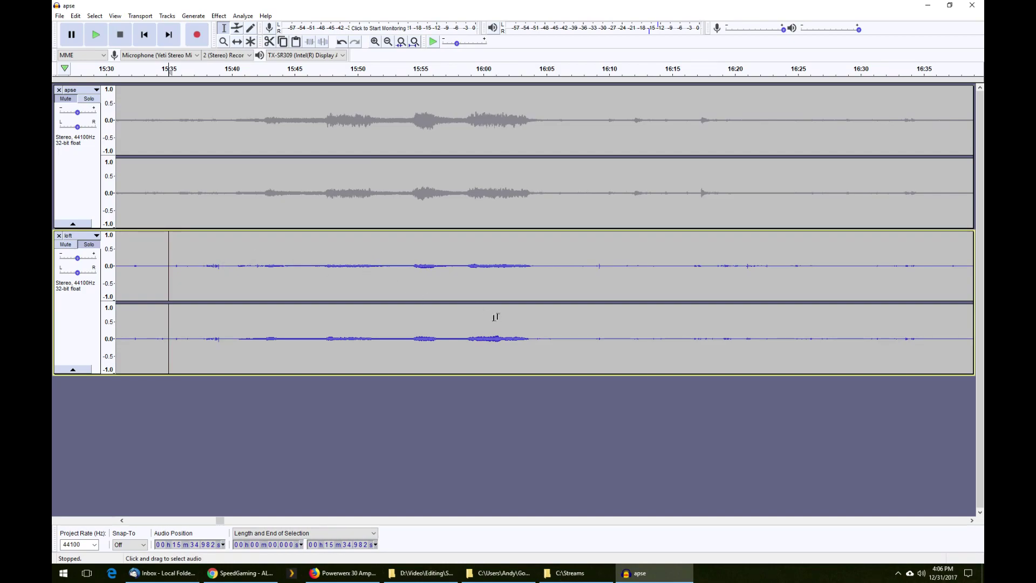
{"action": "left_click", "coordinate": [223, 259]}
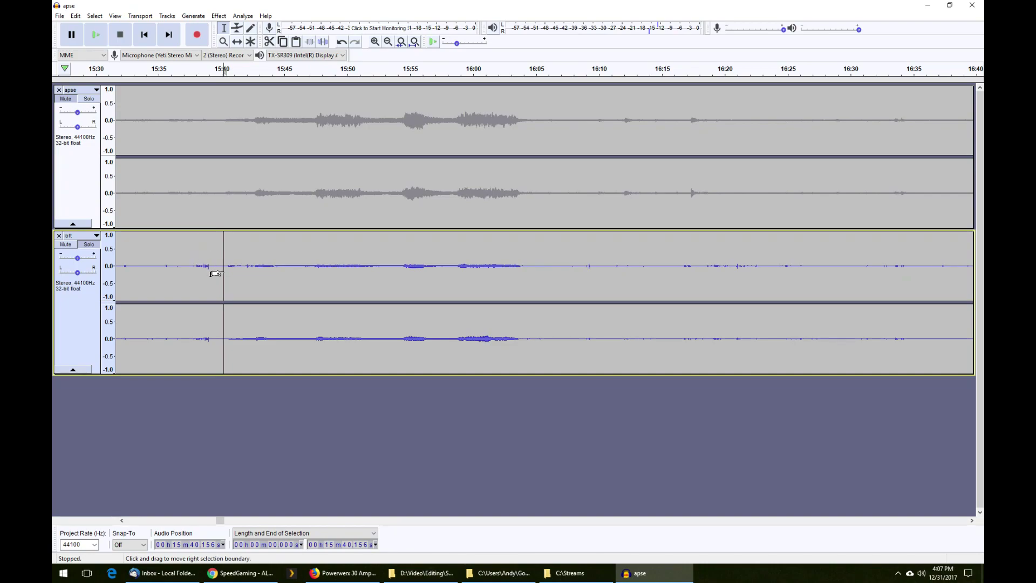
- Zoom in around 15:40 and Shift-click apse so the 15:40.156 cursor spans both tracks
{"action": "key", "text": "ctrl+1"}
{"action": "key", "text": "ctrl+1"}
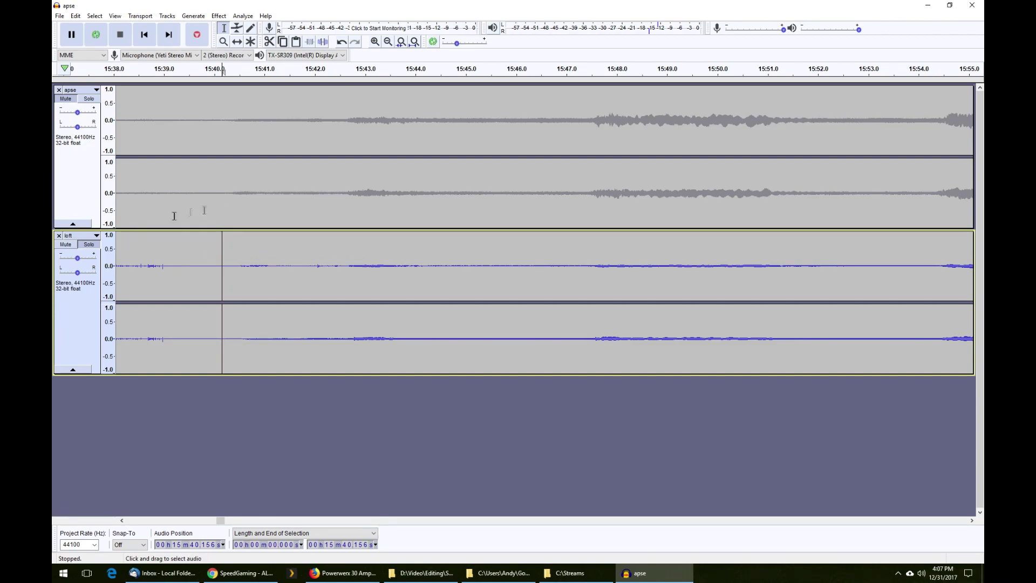
{"action": "left_click", "coordinate": [80, 200], "text": "ctrl"}
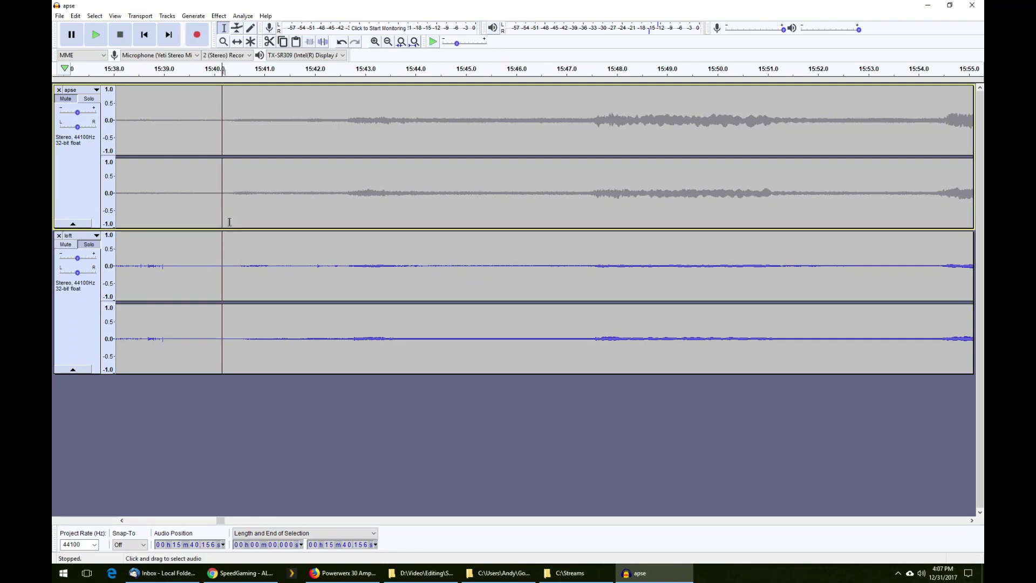
- Split both tracks at 15:40.156 and delete the earlier audio from apse and loft's first clip
{"action": "left_click", "coordinate": [75, 15]}
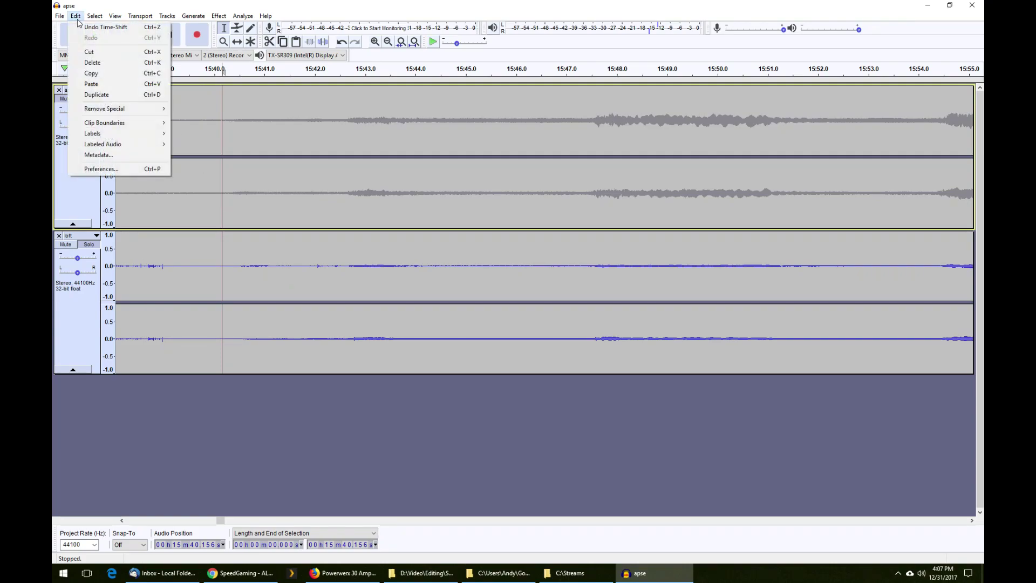
{"action": "mouse_move", "coordinate": [115, 127]}
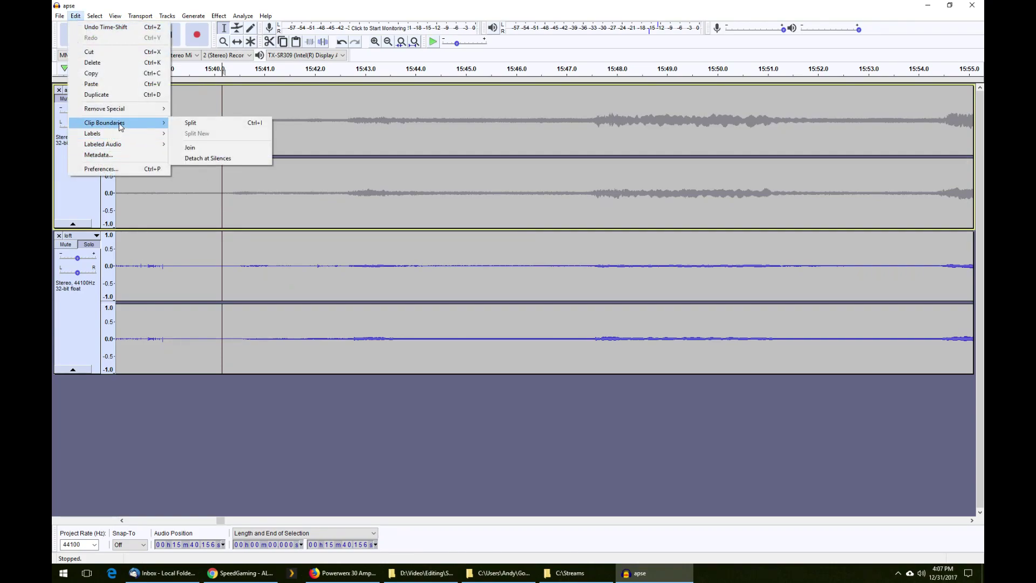
{"action": "left_click", "coordinate": [199, 122]}
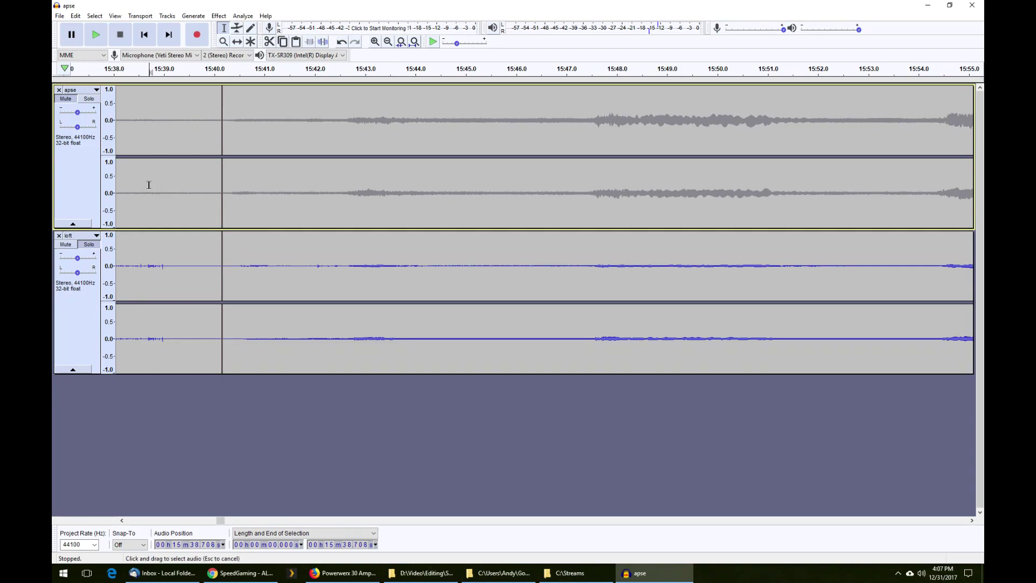
{"action": "key", "text": "shift+Home"}
{"action": "key", "text": "Delete"}
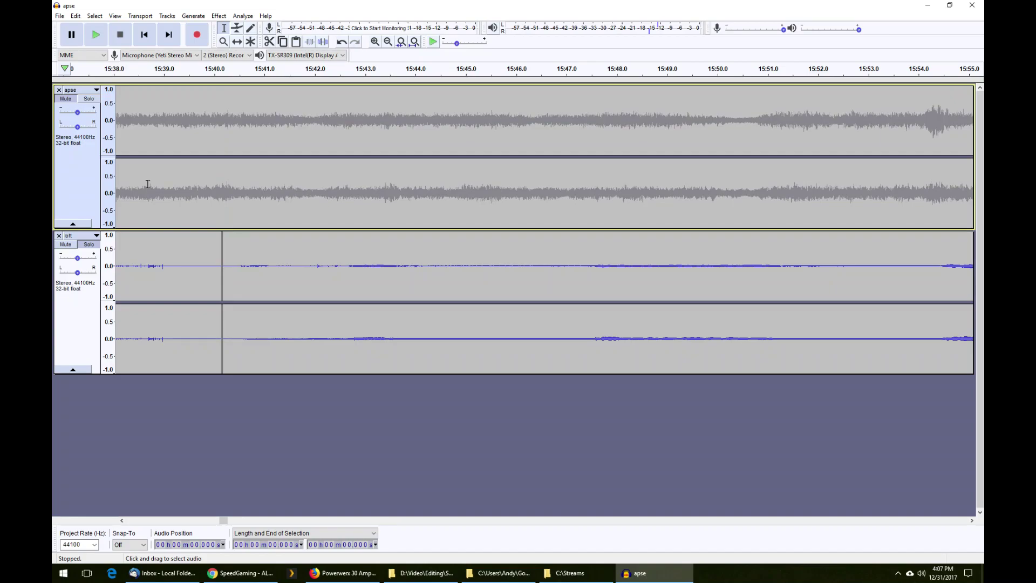
{"action": "double_click", "coordinate": [169, 253]}
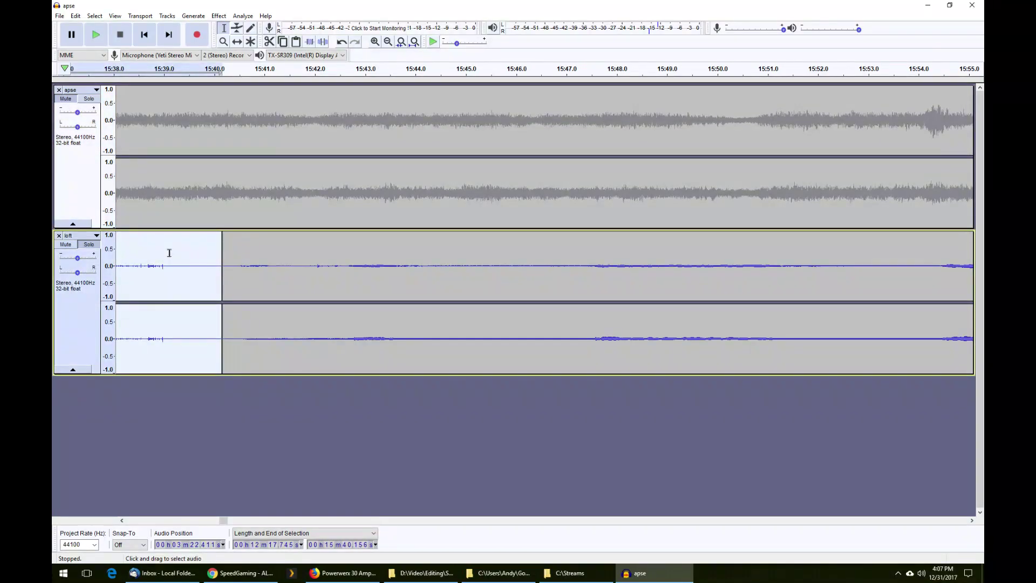
{"action": "key", "text": "Delete"}
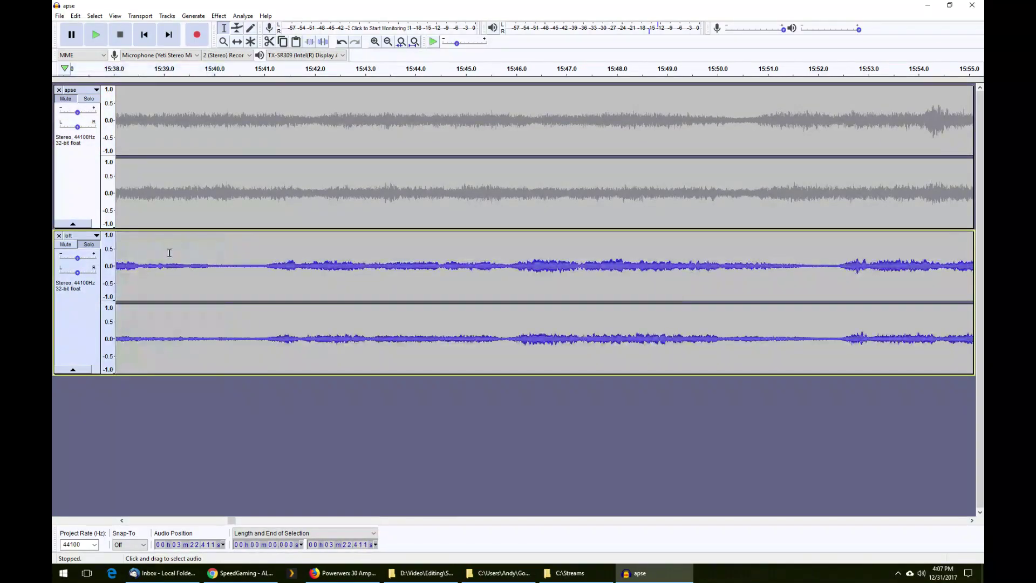
- Fit the project to the window width and jump to the project start
{"action": "left_click", "coordinate": [111, 17]}
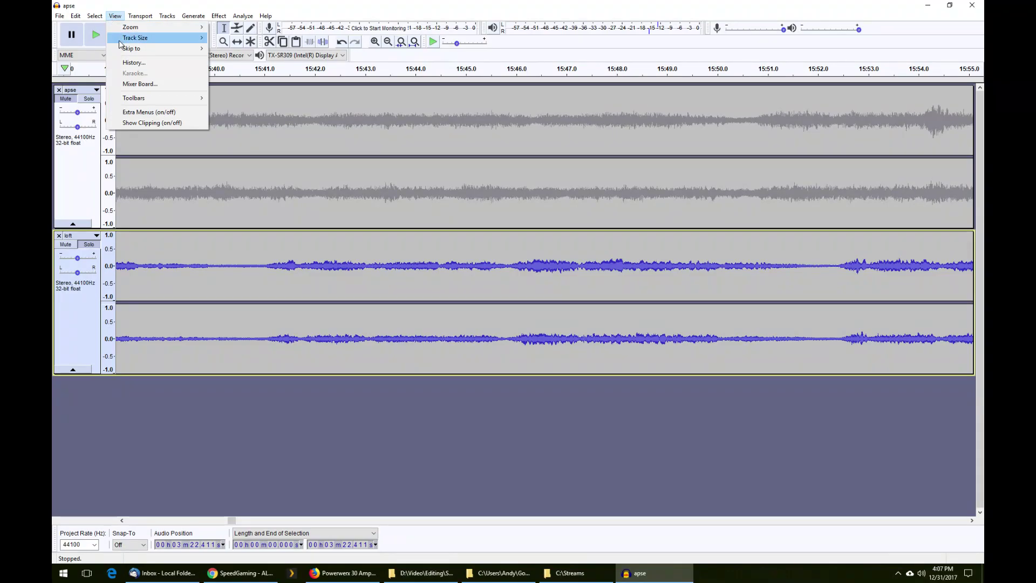
{"action": "mouse_move", "coordinate": [135, 38]}
{"action": "left_click", "coordinate": [237, 33]}
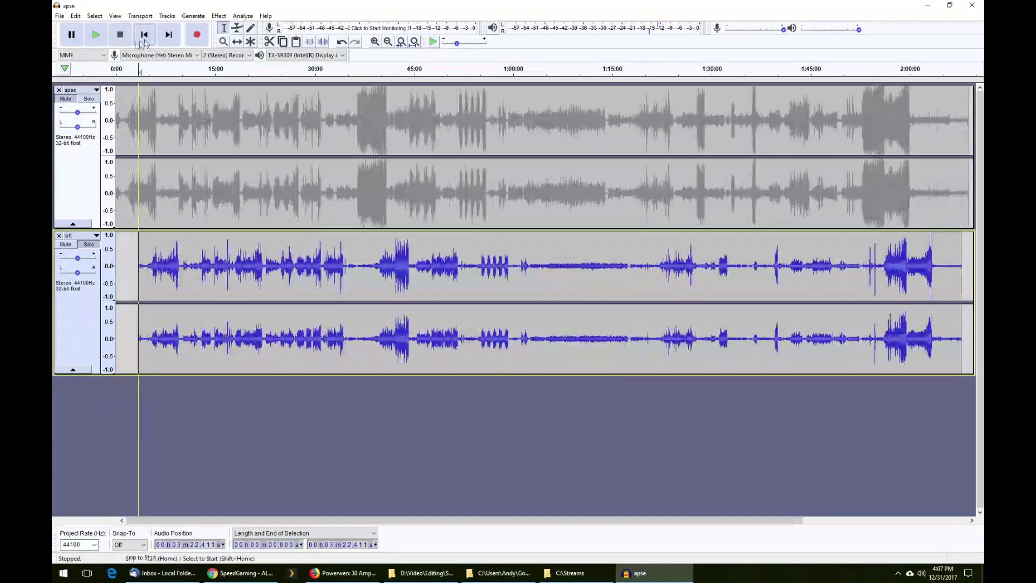
{"action": "left_click", "coordinate": [144, 34]}
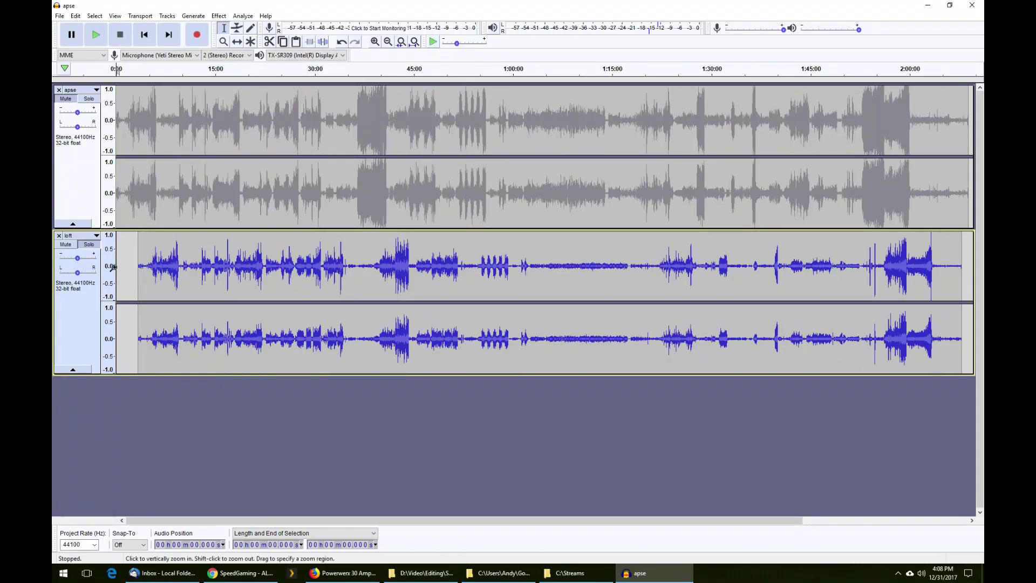
- Drag the loft clip left with the Time Shift tool so it begins at 0:00 alongside apse
{"action": "scroll", "coordinate": [119, 270], "scroll_direction": "up", "scroll_amount": 4}
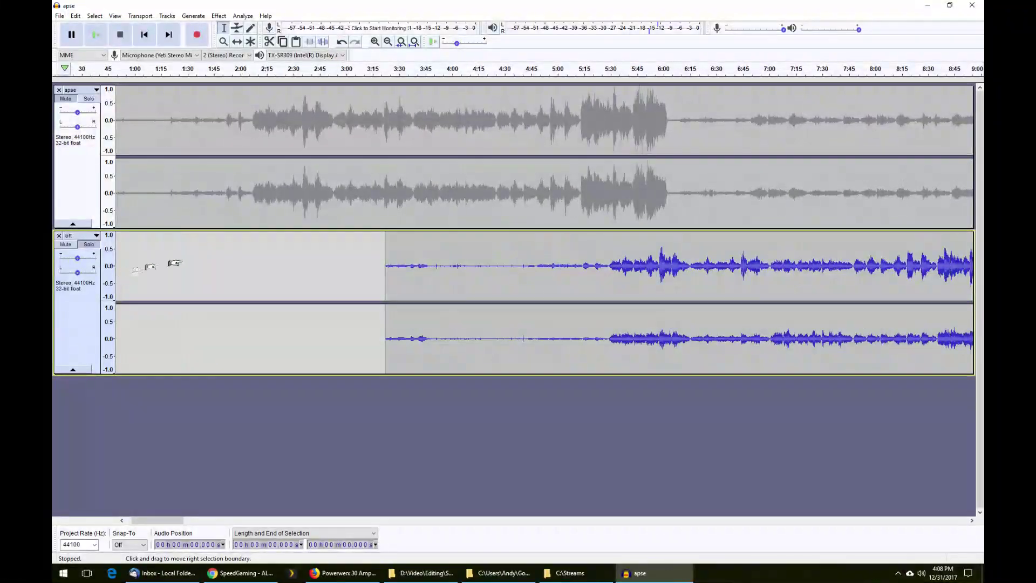
{"action": "left_click", "coordinate": [237, 42]}
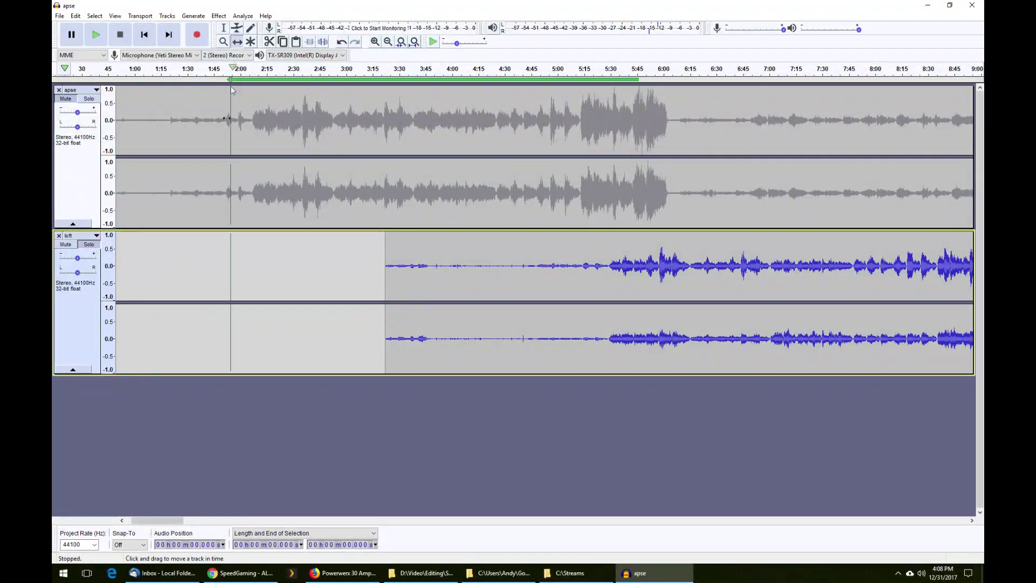
{"action": "left_click_drag", "start_coordinate": [426, 267], "coordinate": [171, 268]}
{"action": "scroll", "coordinate": [147, 293], "scroll_direction": "up", "scroll_amount": 3}
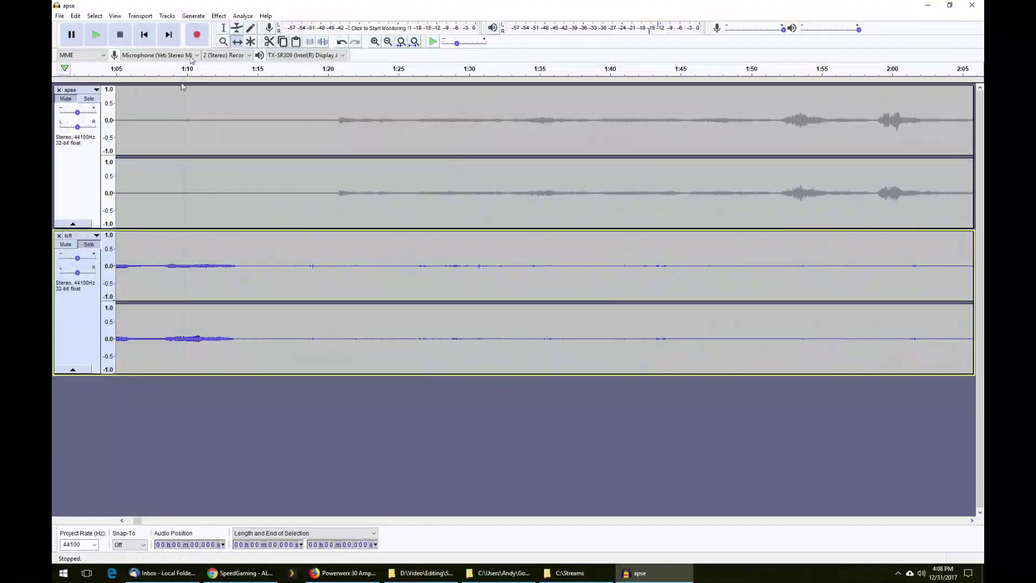
{"action": "left_click", "coordinate": [144, 34]}
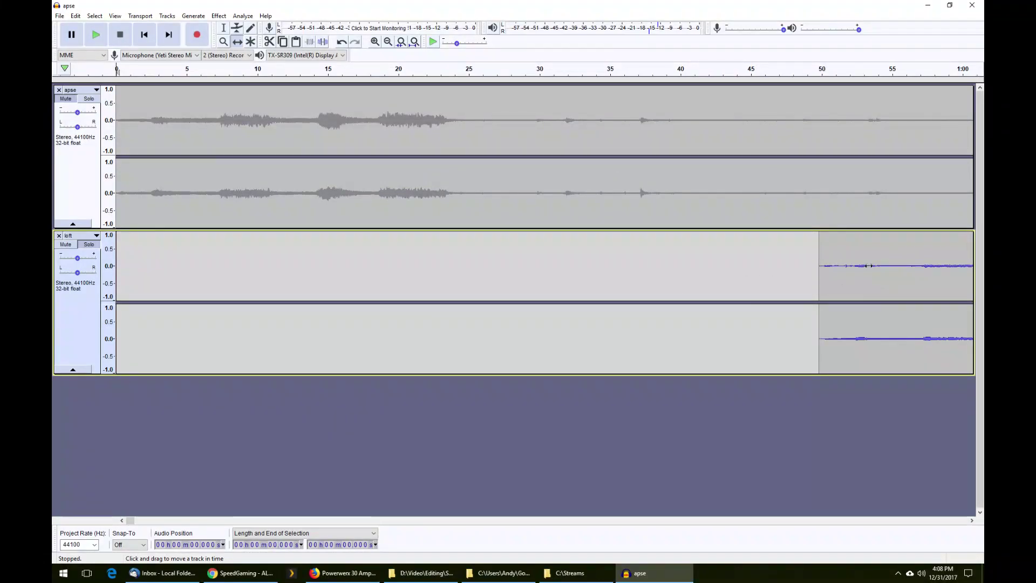
{"action": "left_click_drag", "start_coordinate": [869, 284], "coordinate": [165, 278]}
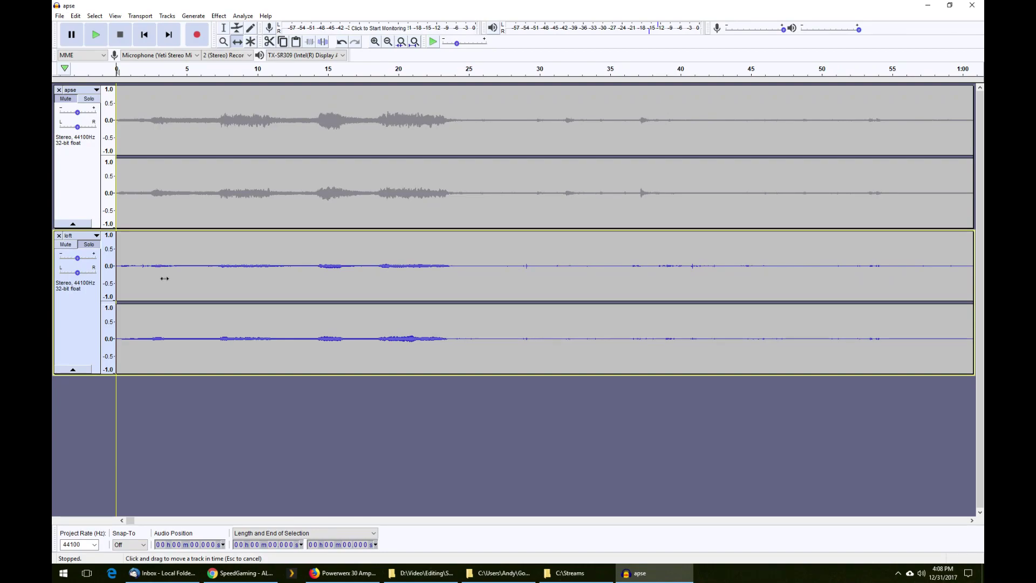
{"action": "left_click_drag", "start_coordinate": [164, 278], "coordinate": [165, 279]}
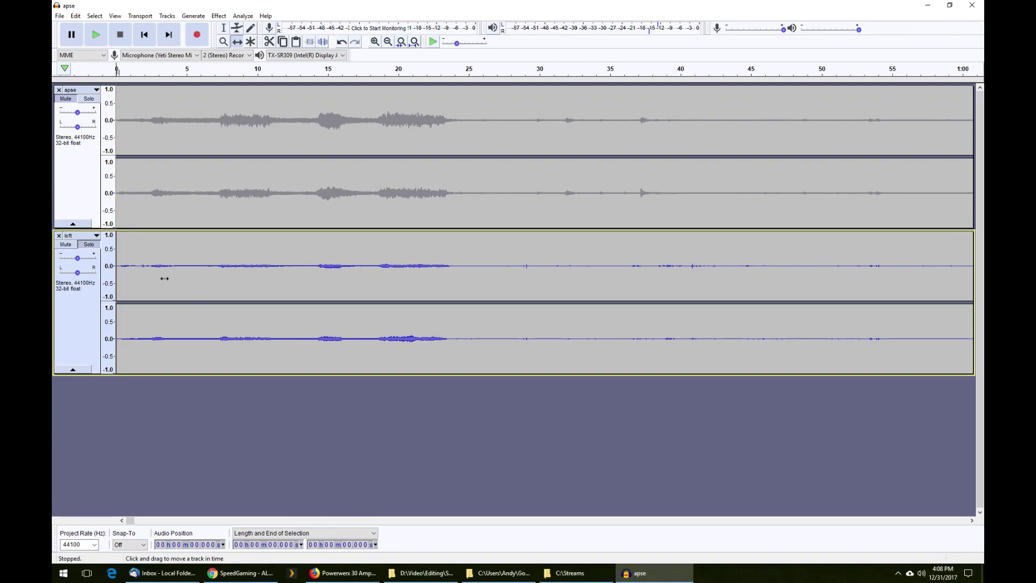
- Fit the whole trimmed project to the window width
{"action": "left_click", "coordinate": [113, 16]}
{"action": "mouse_move", "coordinate": [130, 36]}
{"action": "left_click", "coordinate": [237, 36]}
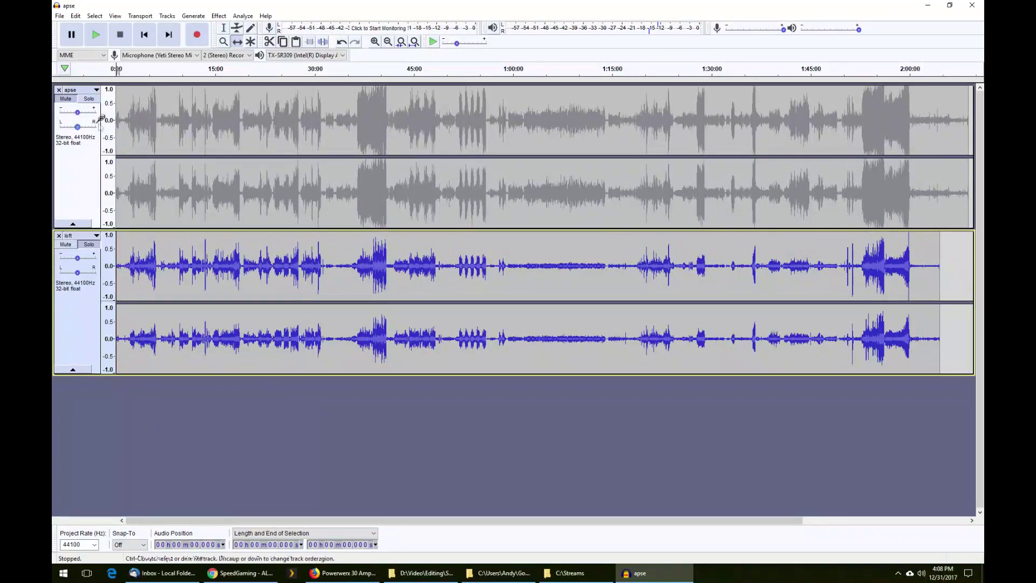
- Save the project as choir.aup using Save Project As
{"action": "left_click", "coordinate": [59, 16]}
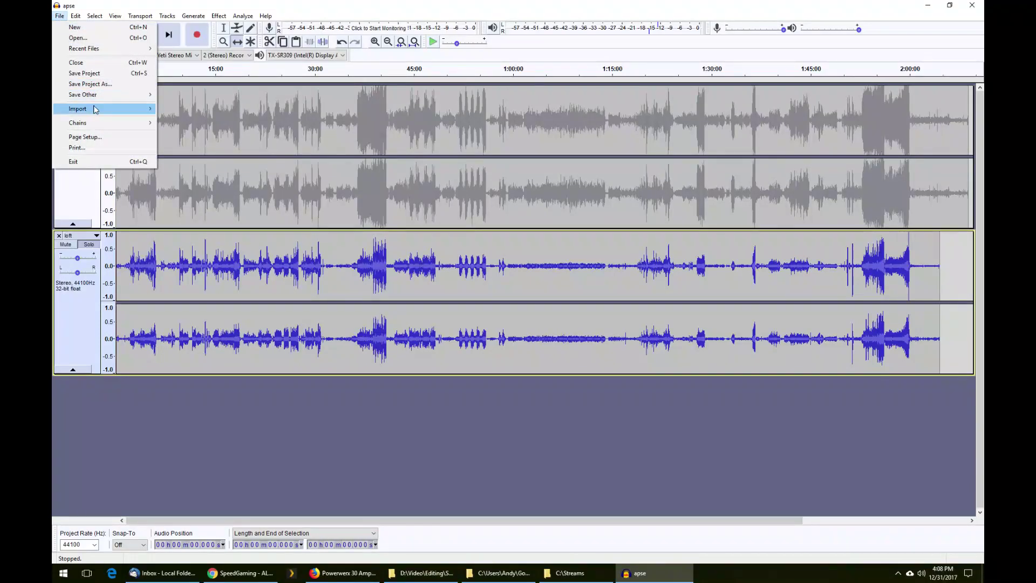
{"action": "left_click", "coordinate": [94, 74]}
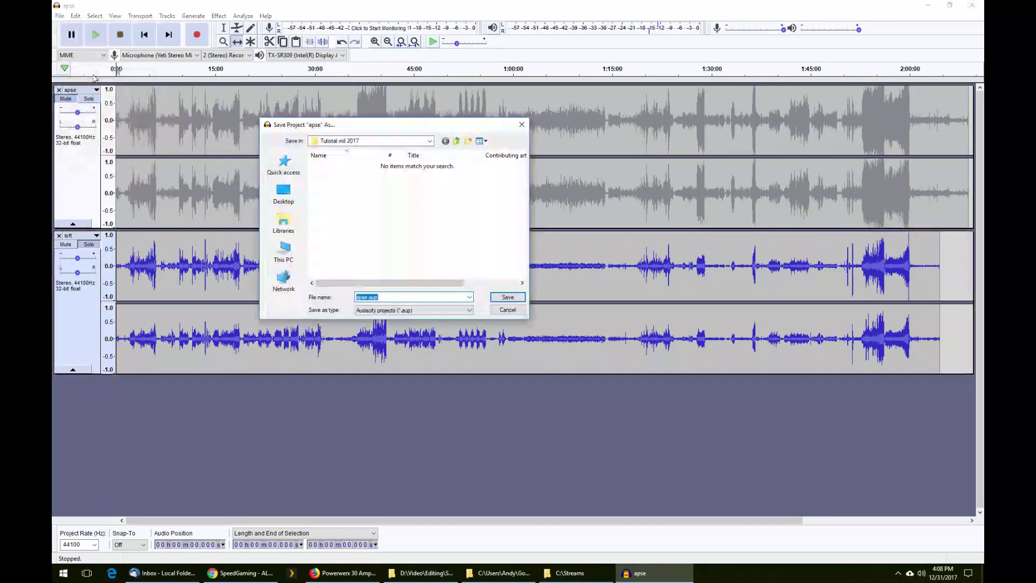
{"action": "type", "text": "choir.aup"}
{"action": "key", "text": "Return"}
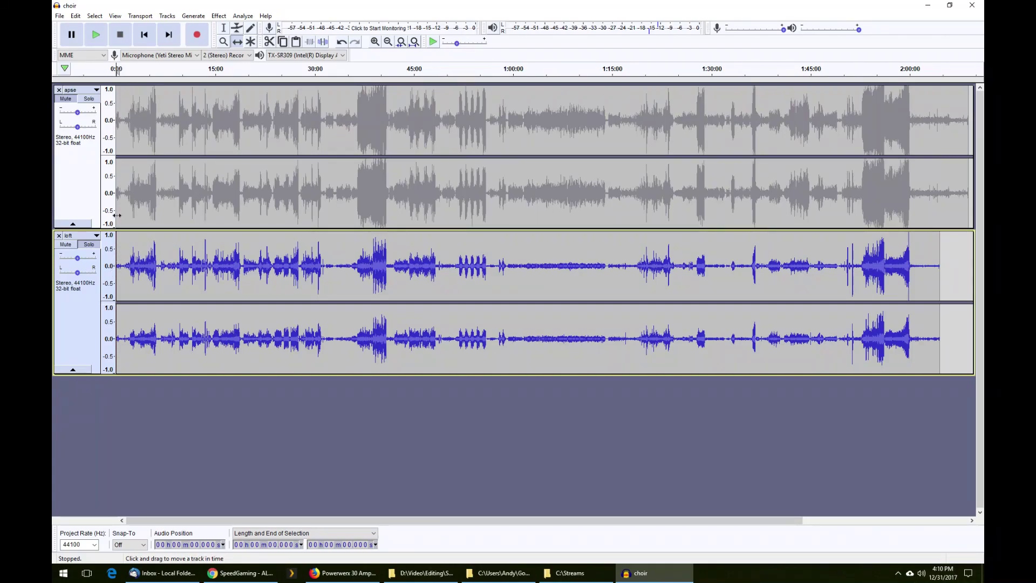
- Move to the recordings' ending and zoom in on loft's end near 1:59:50 with the Selection tool
{"action": "left_click_drag", "start_coordinate": [295, 512], "coordinate": [515, 510]}
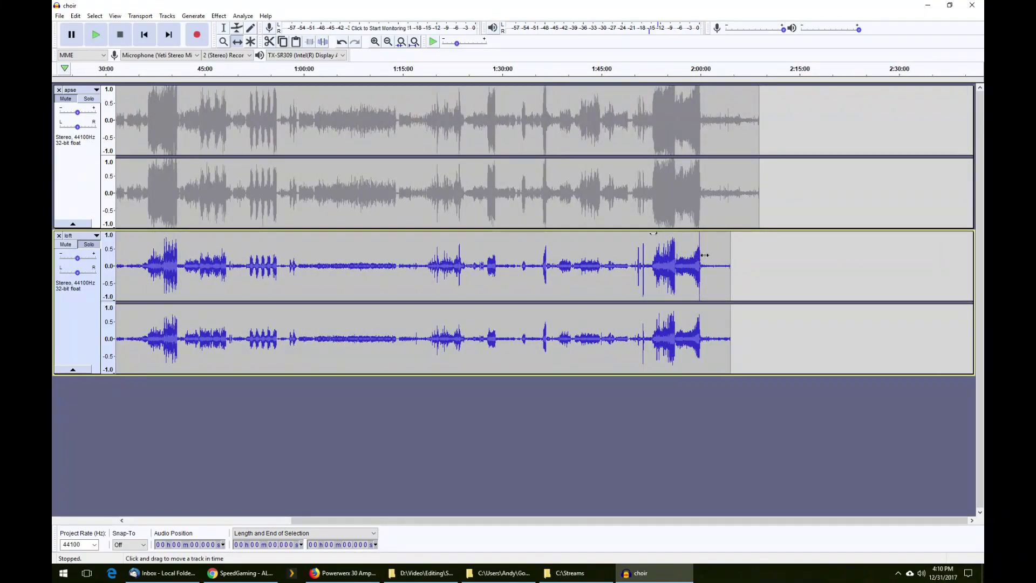
{"action": "left_click", "coordinate": [224, 28]}
{"action": "left_click", "coordinate": [701, 250]}
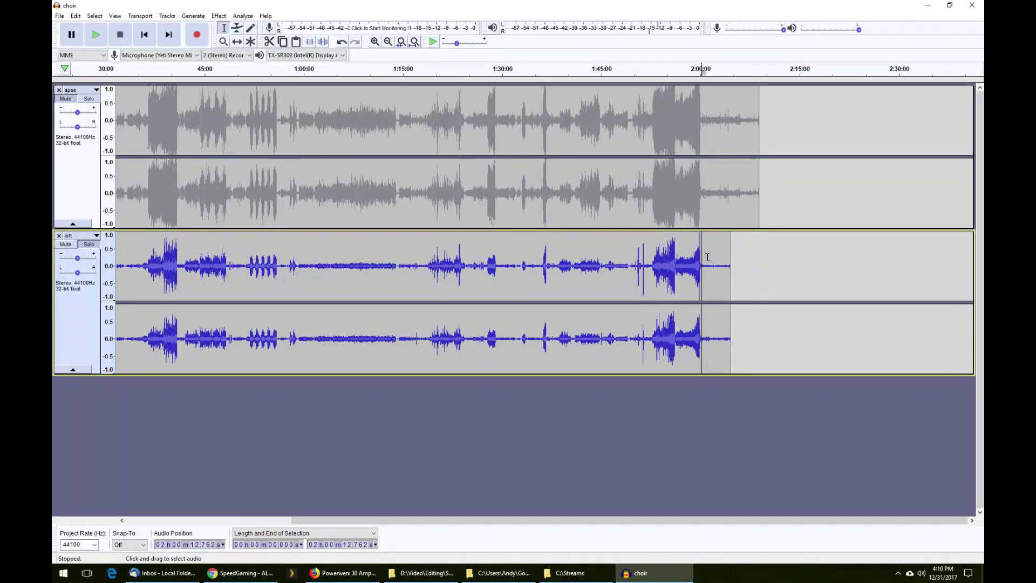
{"action": "scroll", "coordinate": [707, 256], "scroll_direction": "up", "scroll_amount": 1, "text": "ctrl"}
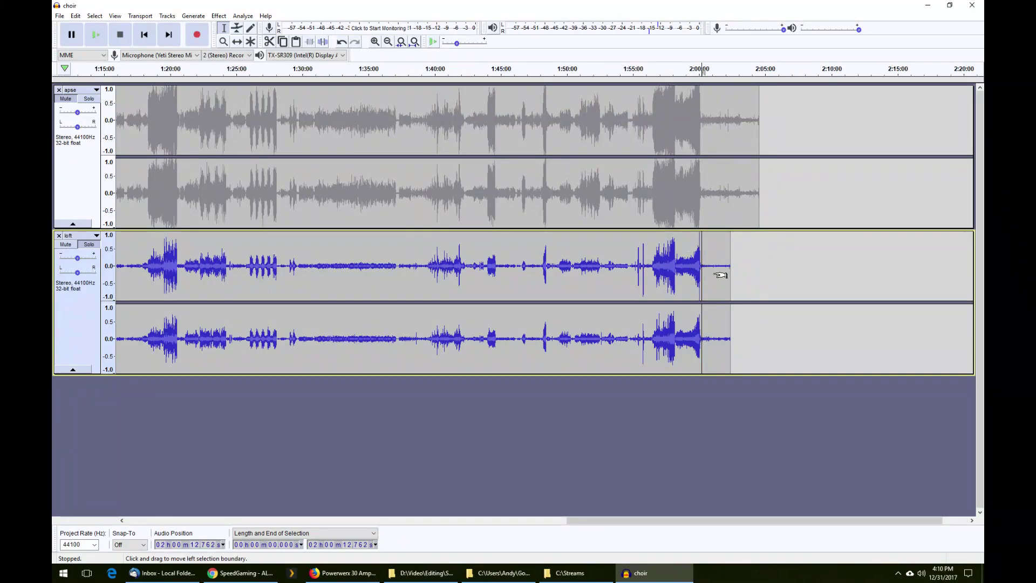
{"action": "scroll", "coordinate": [736, 310], "scroll_direction": "up", "scroll_amount": 5, "text": "ctrl"}
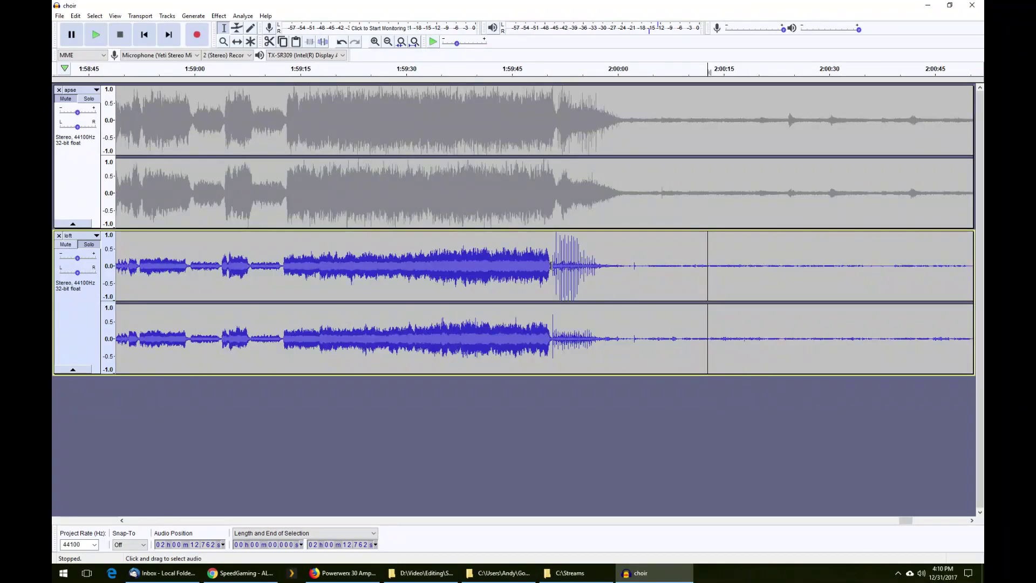
{"action": "scroll", "coordinate": [551, 266], "scroll_direction": "up", "scroll_amount": 3, "text": "ctrl"}
- Select from loft's final-chord cutoff to apse's cutoff, measuring about 0.93 seconds, then deselect
{"action": "left_click", "coordinate": [530, 269]}
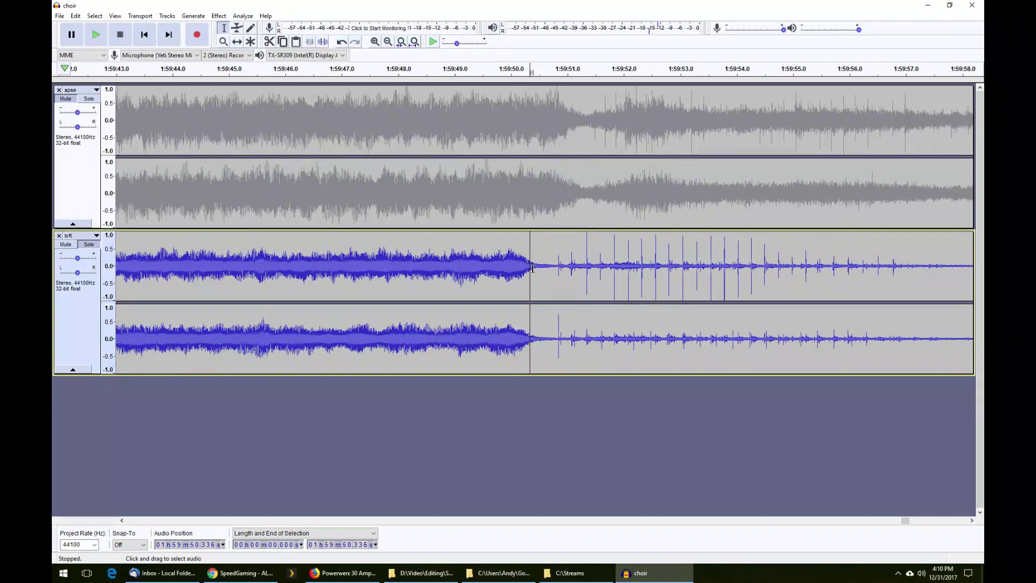
{"action": "left_click_drag", "start_coordinate": [532, 267], "coordinate": [584, 183]}
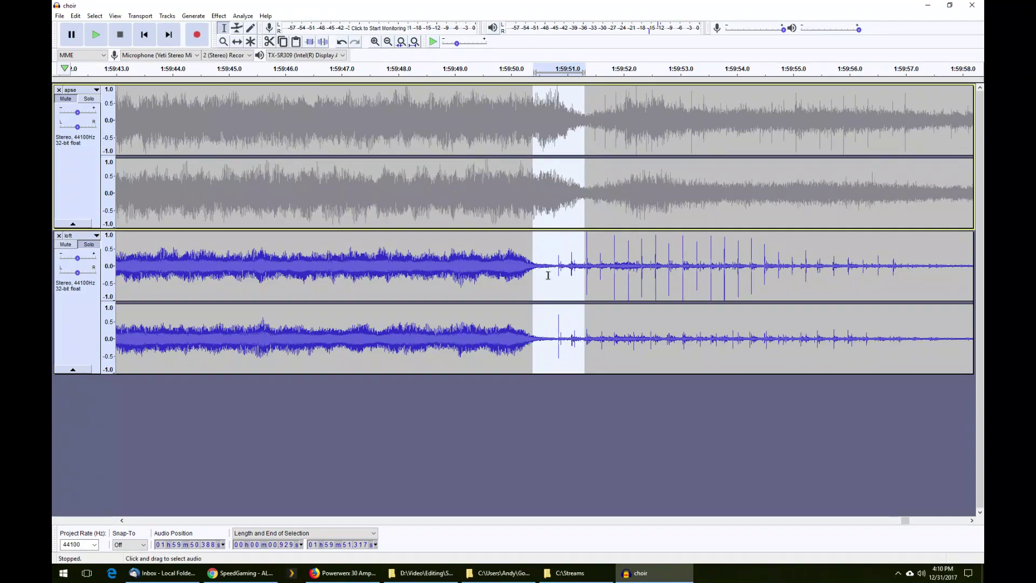
{"action": "left_click", "coordinate": [547, 397]}
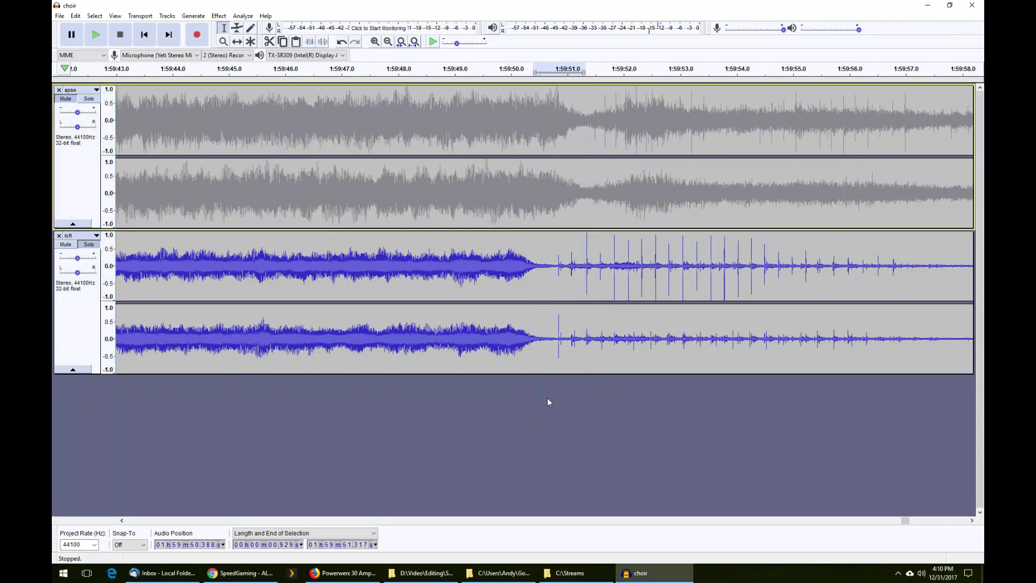
- Fit the whole project to the window width and select the loft track's full length
{"action": "left_click", "coordinate": [115, 16]}
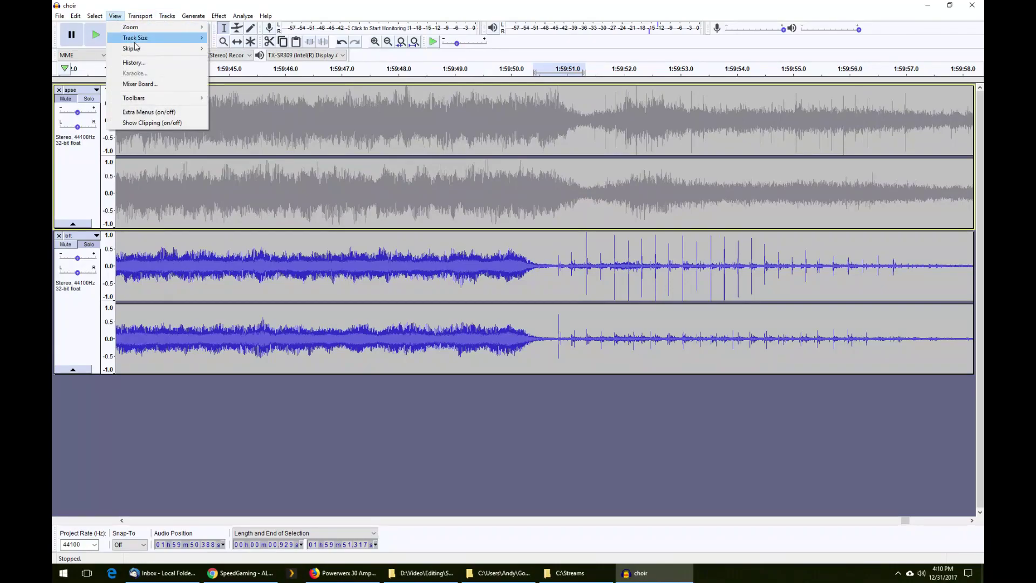
{"action": "mouse_move", "coordinate": [154, 42]}
{"action": "left_click", "coordinate": [219, 39]}
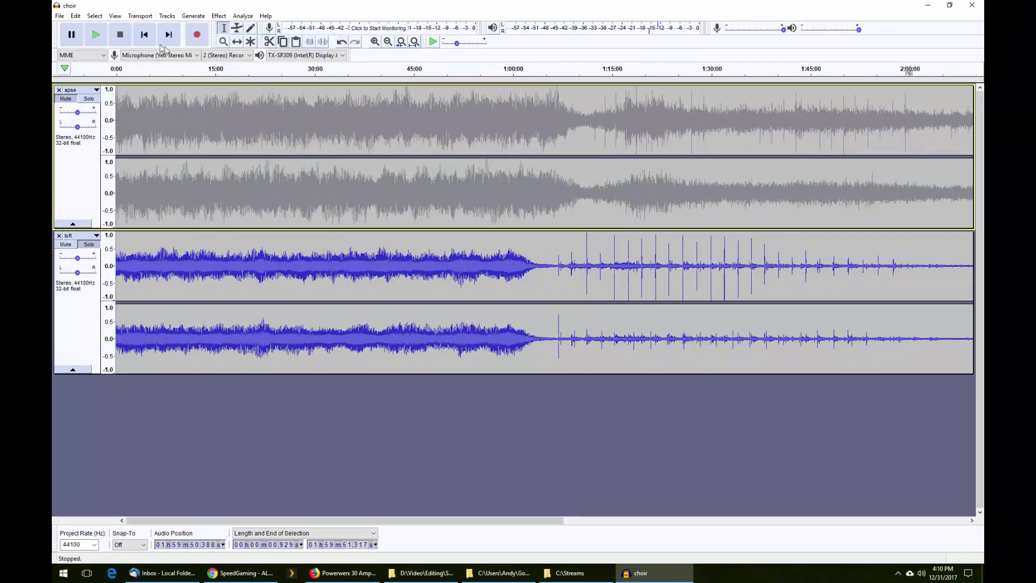
{"action": "key", "text": "ctrl+a"}
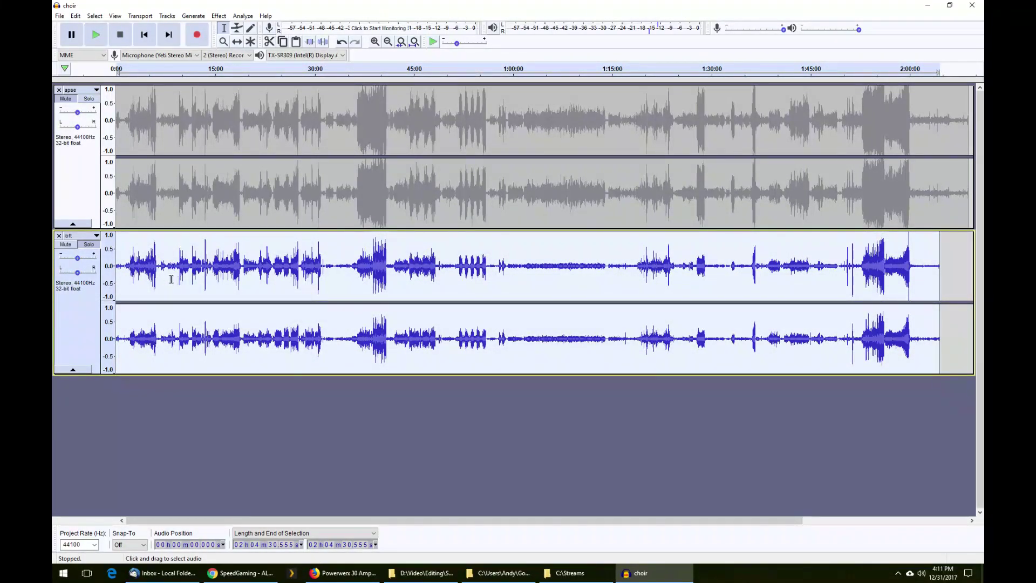
- Slow the loft track by -0.007% with Change Speed, stretching it to 2:04:31.078
{"action": "left_click", "coordinate": [218, 16]}
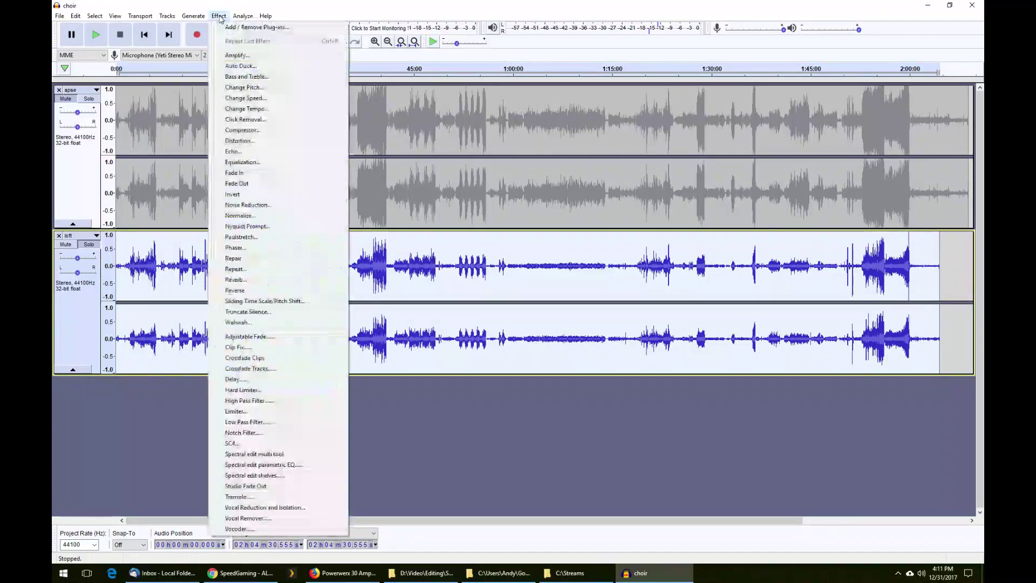
{"action": "left_click", "coordinate": [251, 97]}
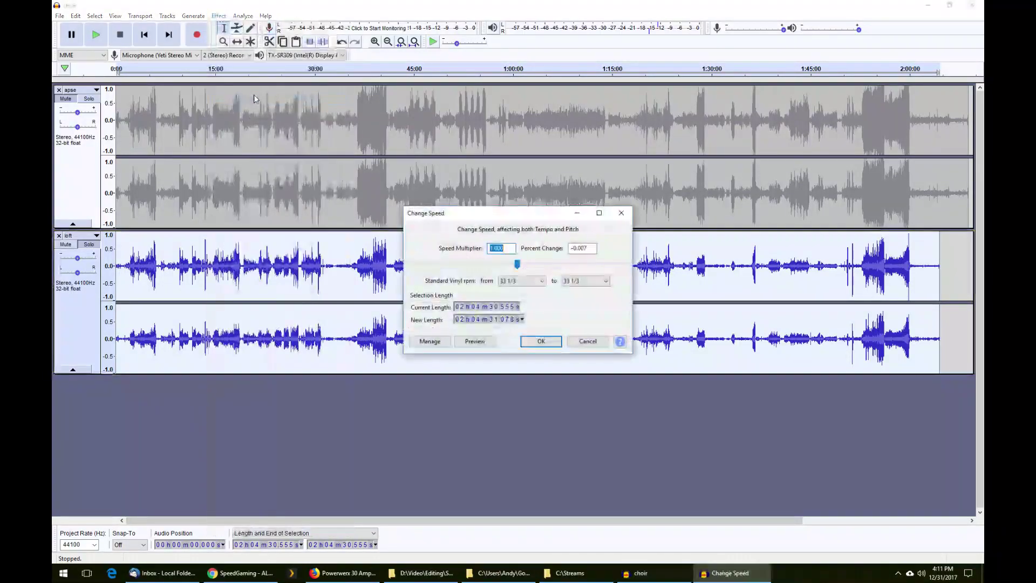
{"action": "left_click", "coordinate": [593, 248]}
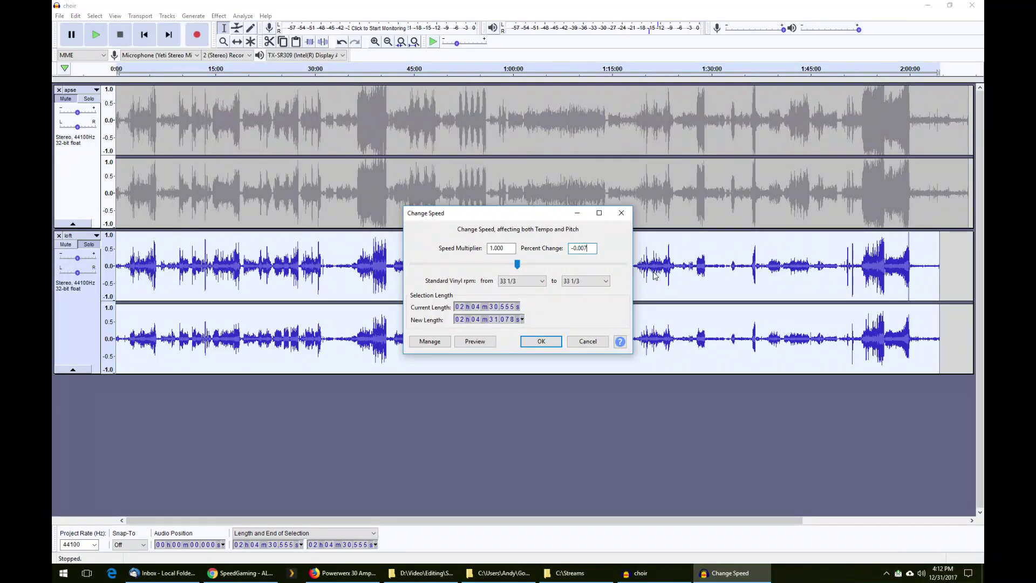
{"action": "left_click", "coordinate": [541, 342]}
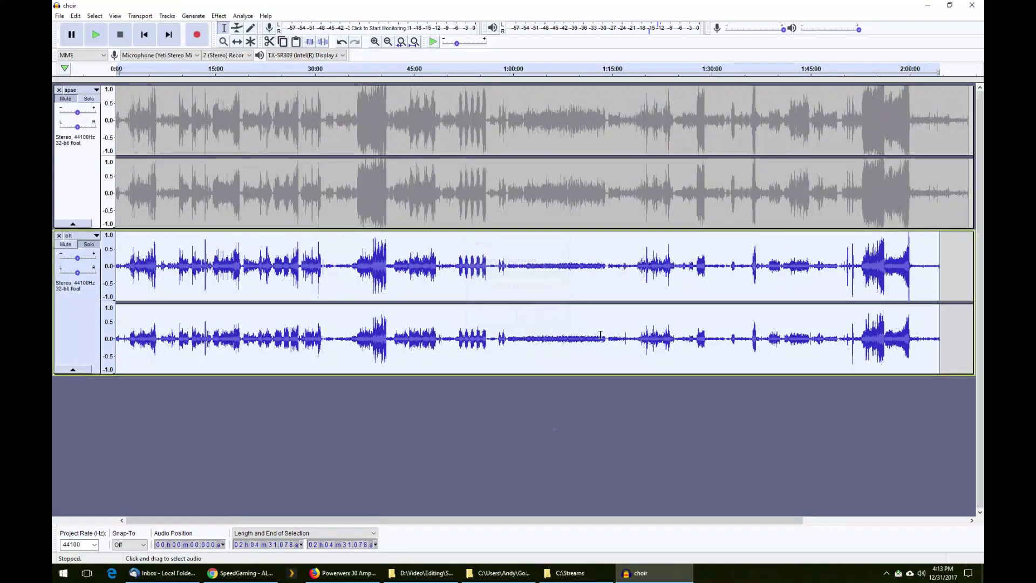
- Zoom in on the ending to confirm both final chords cut off together near 1:59:51
{"action": "left_click_drag", "start_coordinate": [287, 516], "coordinate": [451, 520]}
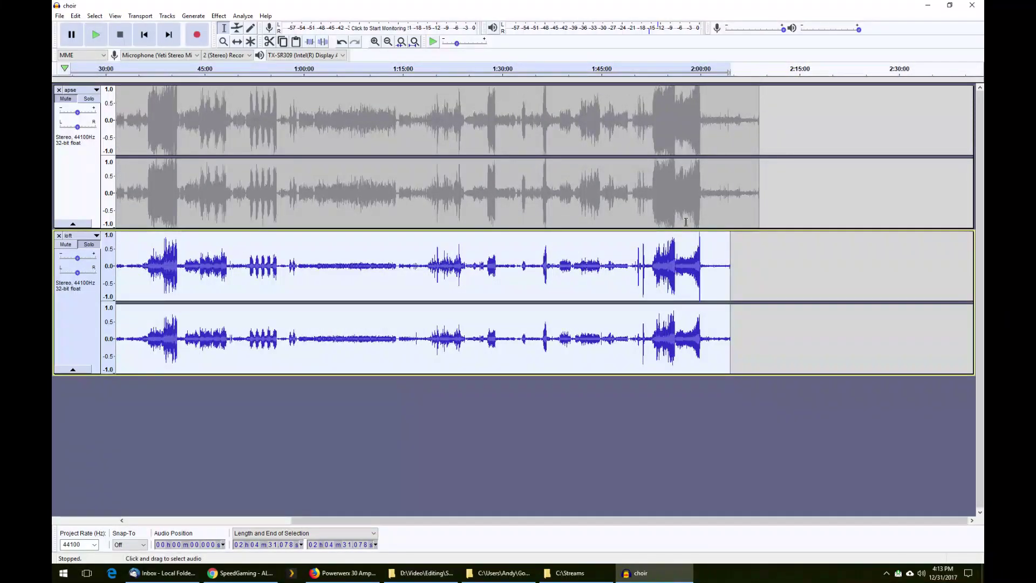
{"action": "left_click", "coordinate": [702, 260]}
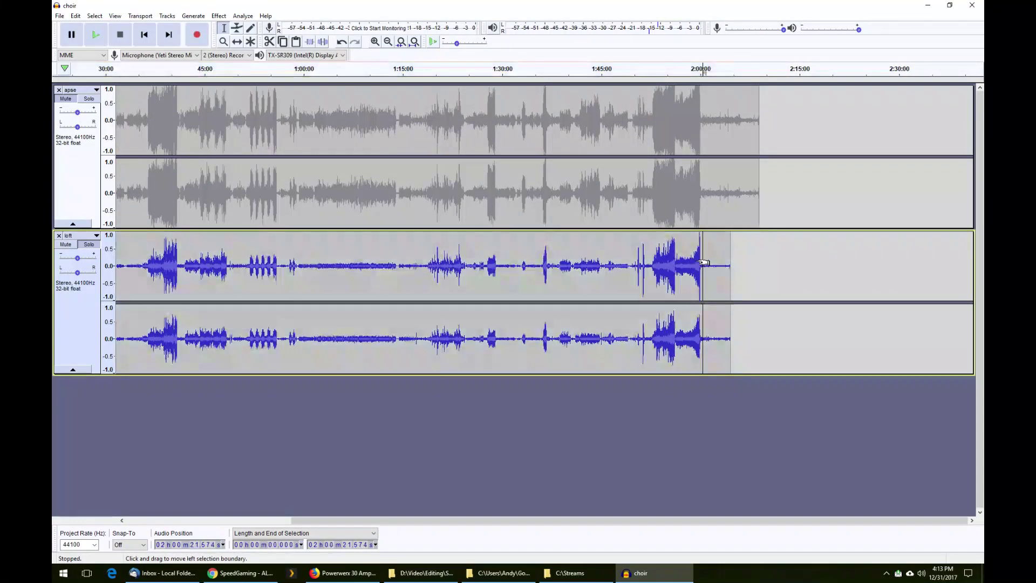
{"action": "scroll", "coordinate": [702, 260], "scroll_direction": "up", "scroll_amount": 3}
{"action": "scroll", "coordinate": [702, 262], "scroll_direction": "up", "scroll_amount": 2}
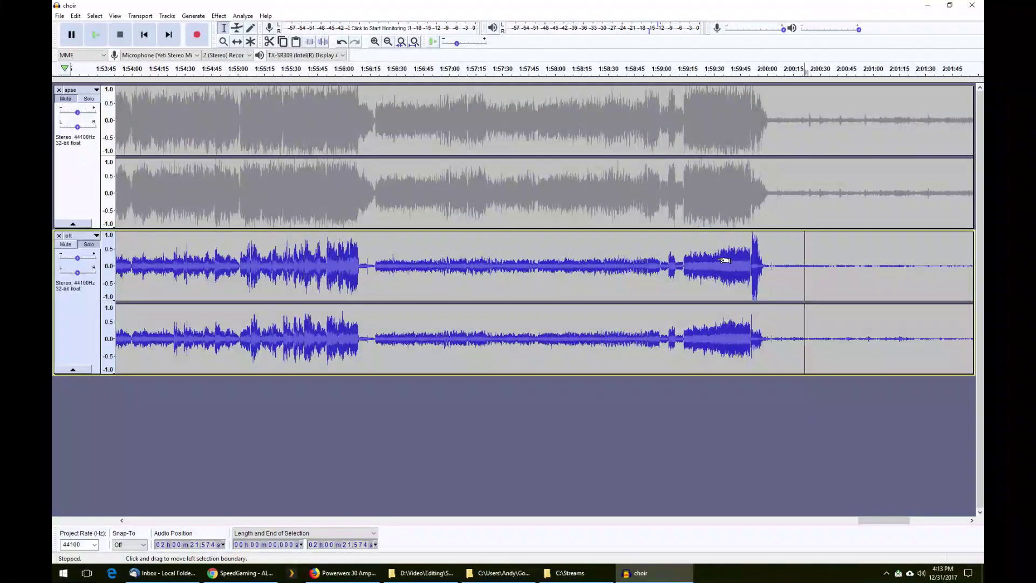
{"action": "scroll", "coordinate": [770, 286], "scroll_direction": "up", "scroll_amount": 3}
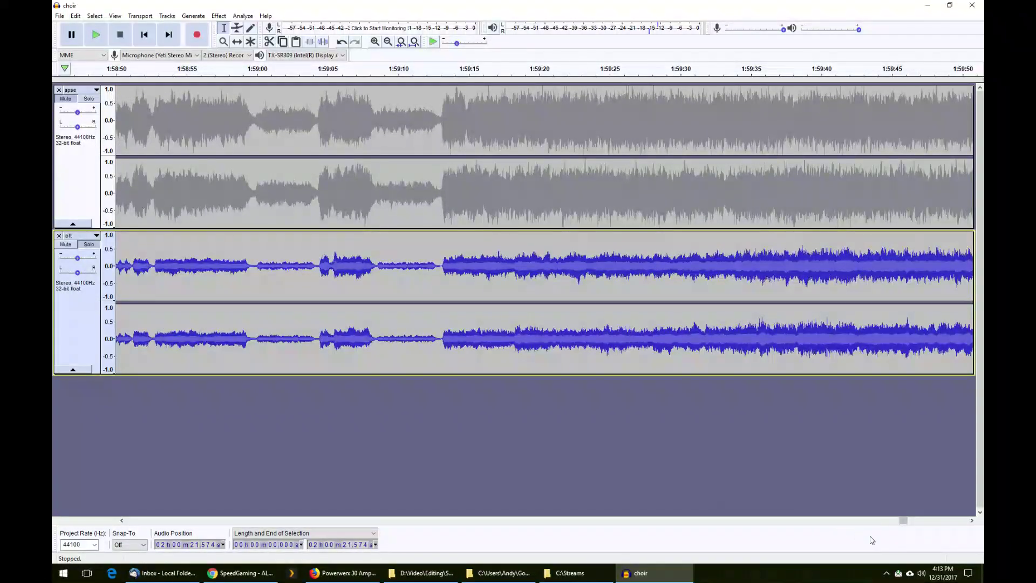
{"action": "left_click_drag", "start_coordinate": [904, 520], "coordinate": [909, 521]}
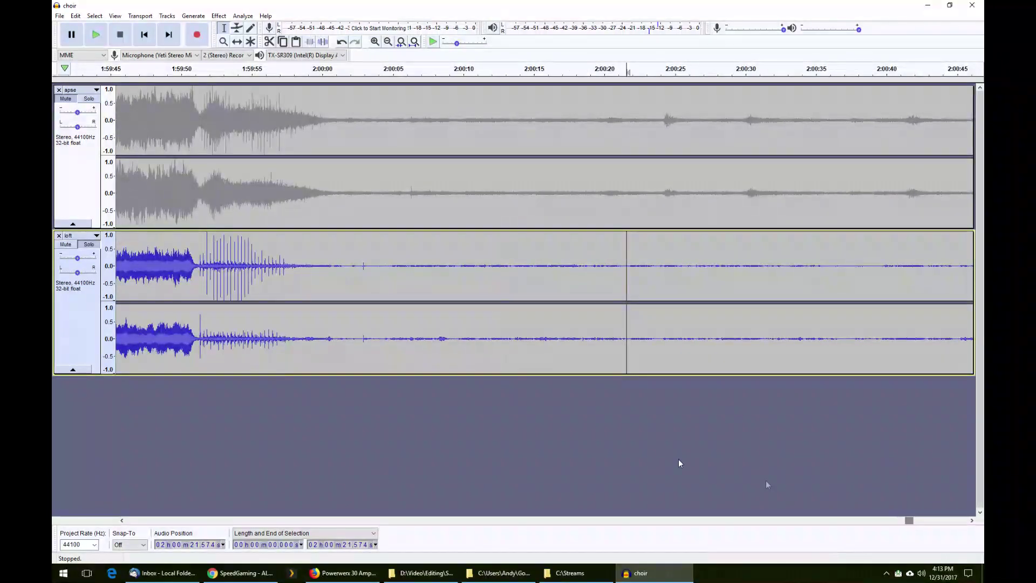
{"action": "left_click", "coordinate": [193, 270]}
{"action": "scroll", "coordinate": [191, 265], "scroll_direction": "up", "scroll_amount": 3}
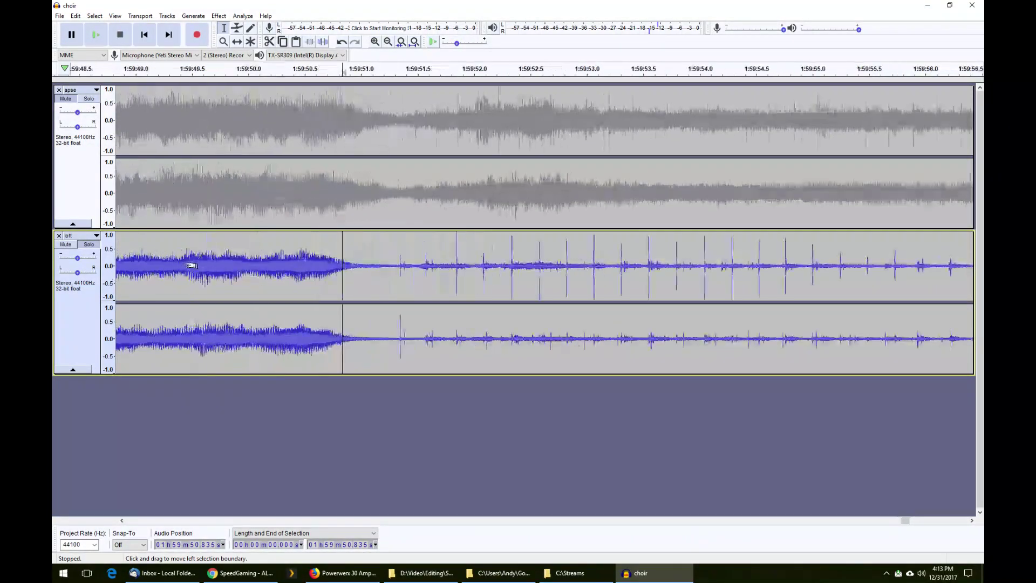
{"action": "mouse_move", "coordinate": [282, 265]}
{"action": "left_mouse_down"}
{"action": "mouse_move", "coordinate": [370, 263]}
{"action": "mouse_move", "coordinate": [294, 260]}
{"action": "left_mouse_up"}
{"action": "scroll", "coordinate": [356, 259], "scroll_direction": "down", "scroll_amount": 1}
{"action": "left_click", "coordinate": [240, 259]}
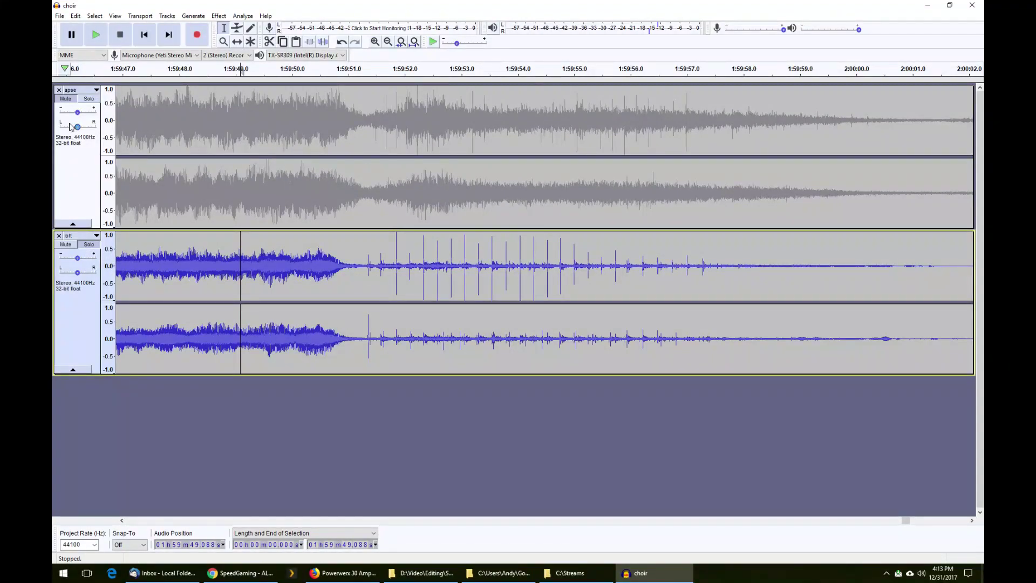
- Lower the apse gain to -9 dB, unmute it, play the ending, then fit to width
{"action": "mouse_move", "coordinate": [77, 112]}
{"action": "left_mouse_down"}
{"action": "mouse_move", "coordinate": [66, 117]}
{"action": "mouse_move", "coordinate": [68, 104]}
{"action": "left_mouse_up"}
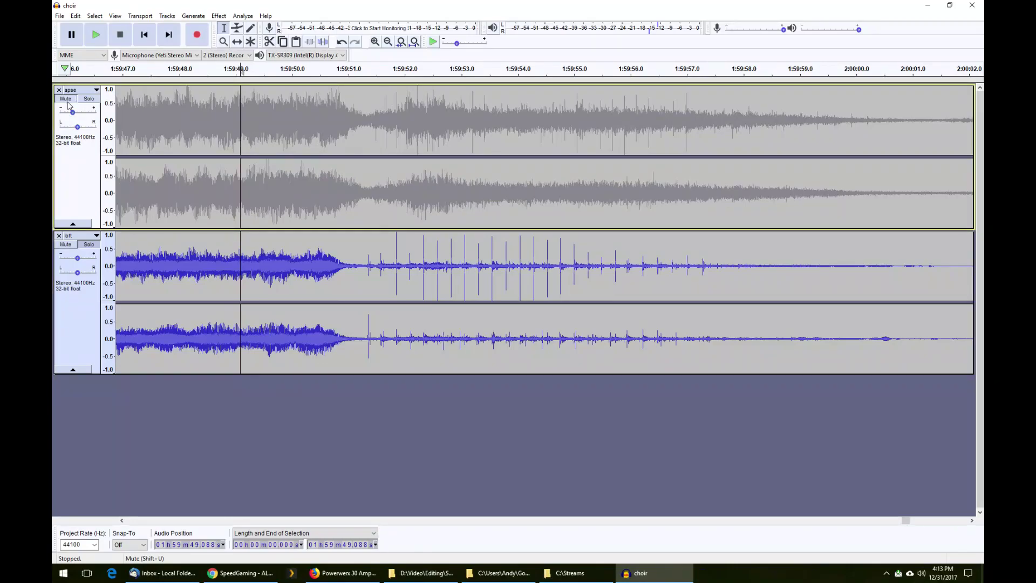
{"action": "left_click", "coordinate": [67, 100]}
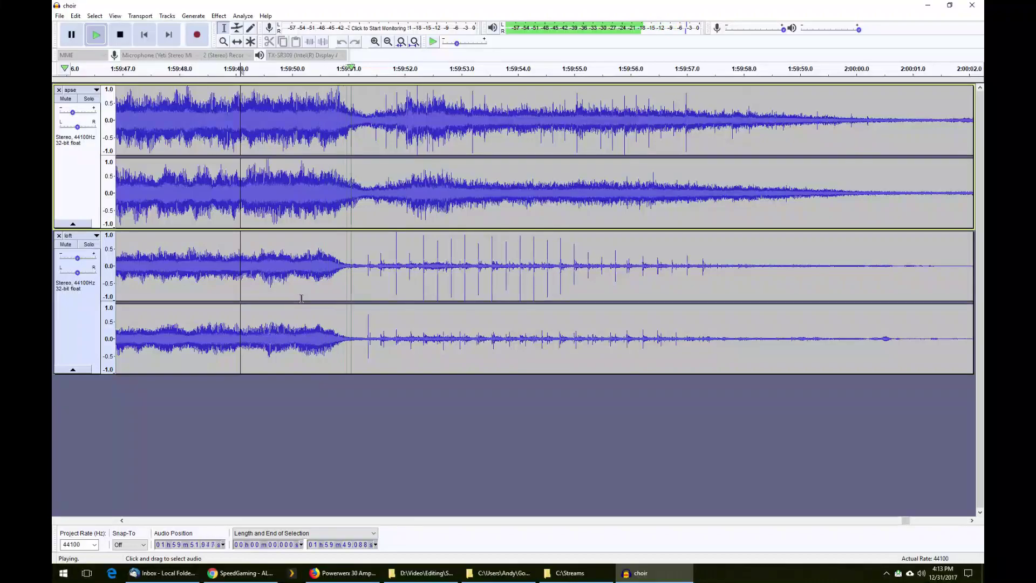
{"action": "key", "text": "space"}
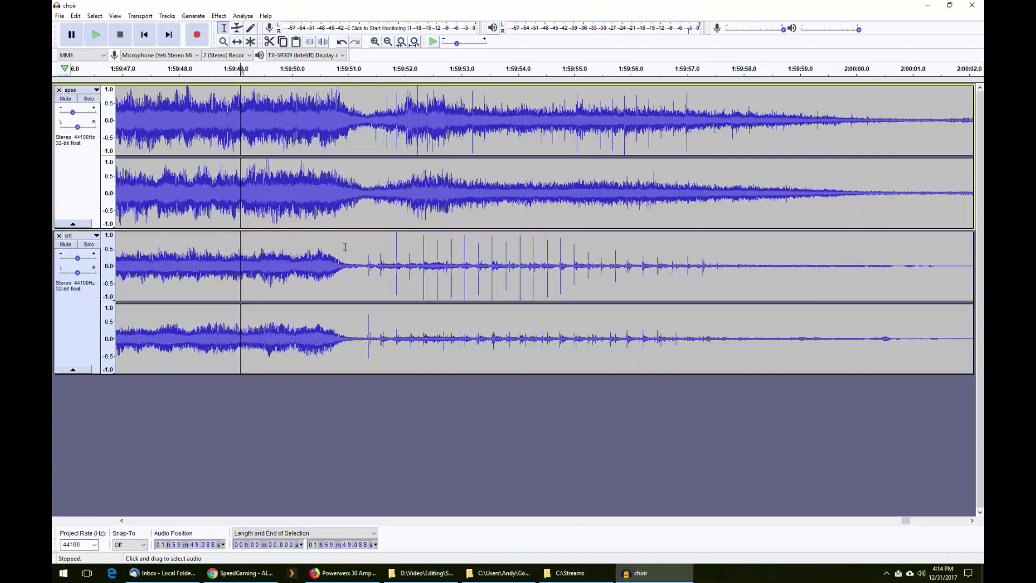
{"action": "key", "text": "ctrl+f"}
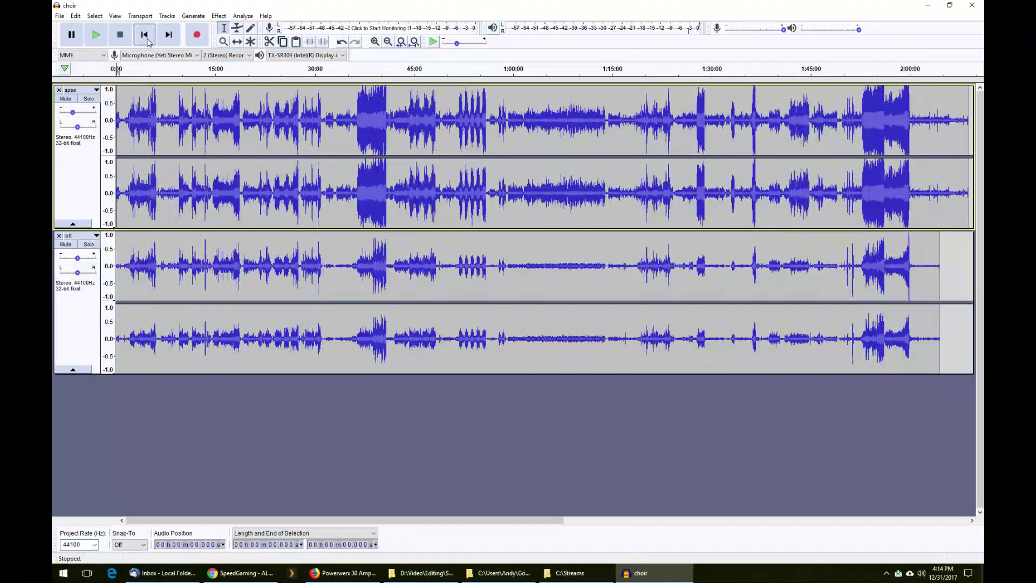
- Return the cursor to the project start and save the choir project
{"action": "key", "text": "Home"}
{"action": "left_click", "coordinate": [59, 16]}
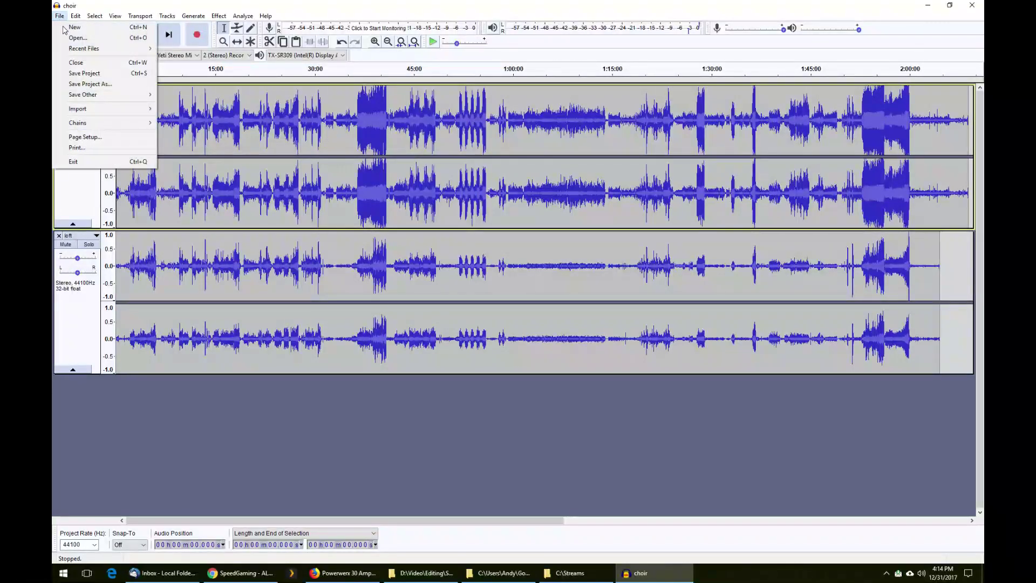
{"action": "left_click", "coordinate": [81, 74]}
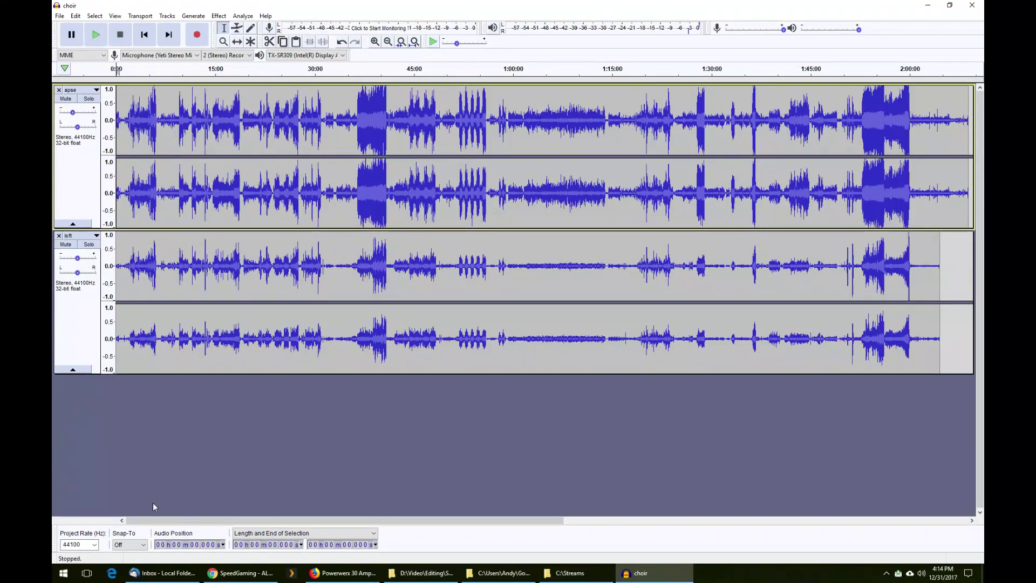
- Mark the song roughly from 19:07 to 23:32 and preview its opening
{"action": "scroll", "coordinate": [147, 429], "scroll_direction": "up", "scroll_amount": 4}
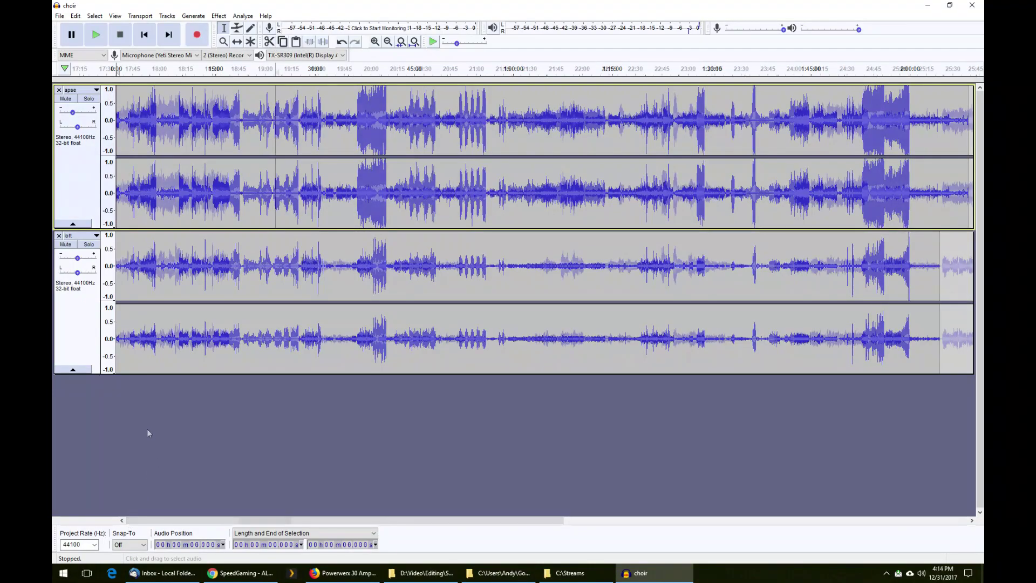
{"action": "left_click", "coordinate": [276, 188]}
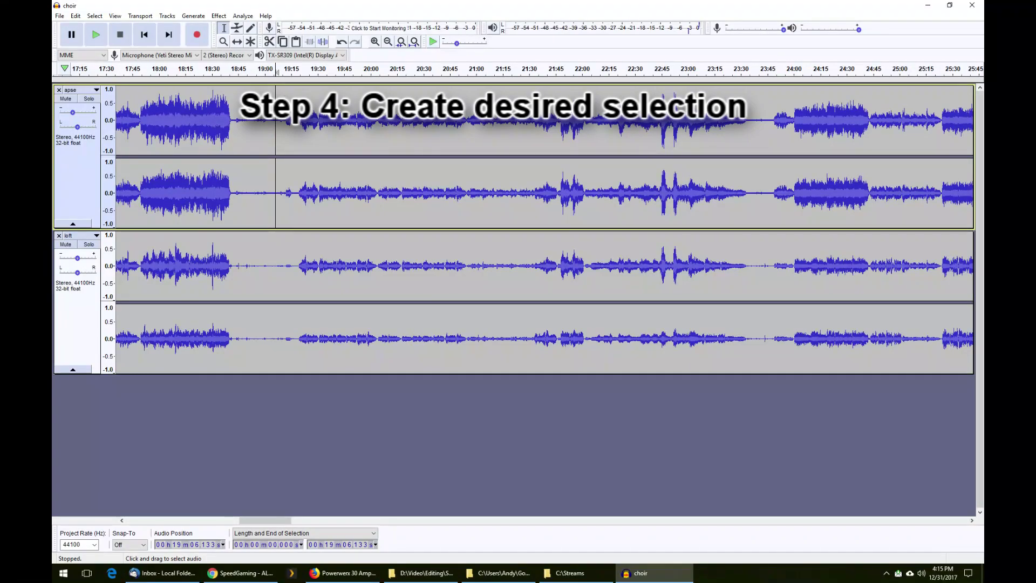
{"action": "left_click_drag", "start_coordinate": [277, 125], "coordinate": [759, 272]}
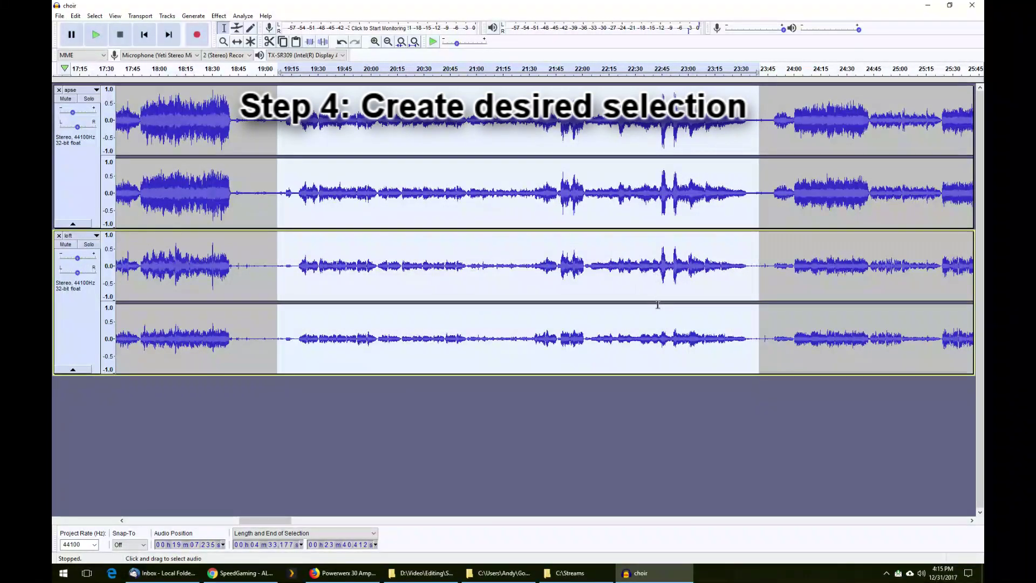
{"action": "left_click", "coordinate": [283, 131]}
{"action": "scroll", "coordinate": [285, 139], "scroll_direction": "up", "scroll_amount": 1, "text": "ctrl"}
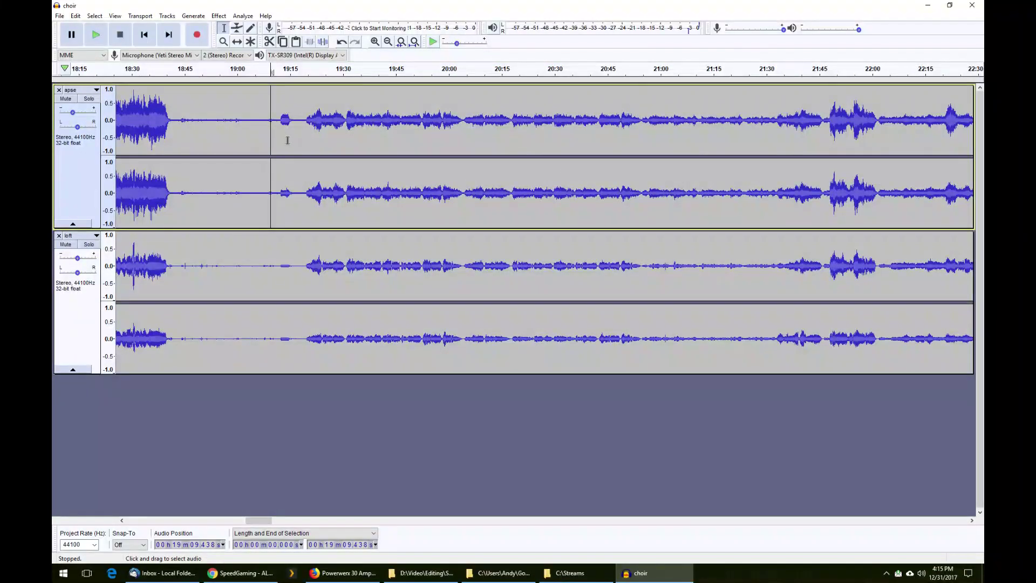
{"action": "key", "text": "space"}
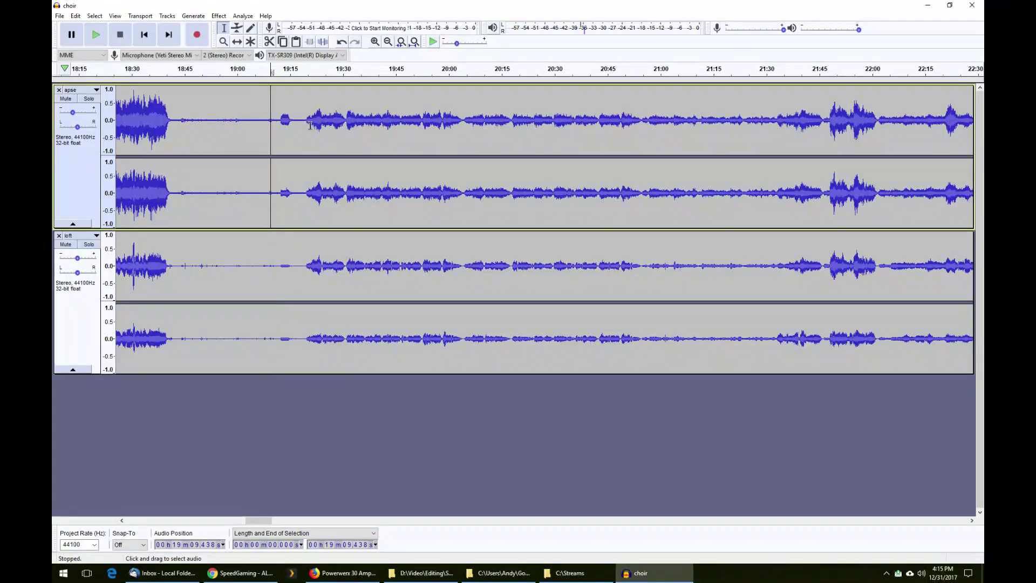
{"action": "key", "text": "space"}
- Set the song start at 19:19.076 and play from there to confirm it
{"action": "left_click", "coordinate": [306, 128]}
{"action": "left_click", "coordinate": [304, 128]}
{"action": "key", "text": "space"}
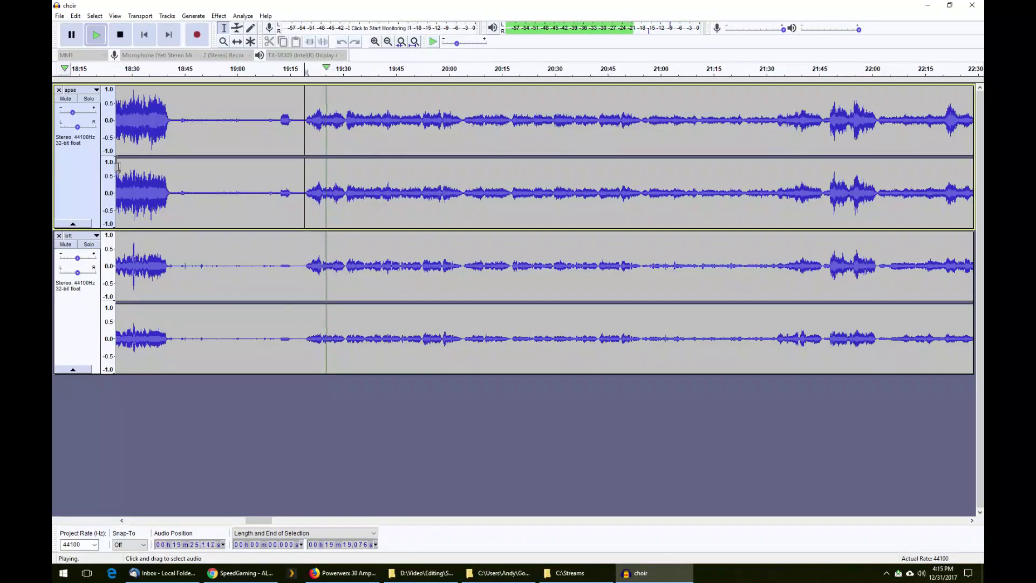
{"action": "mouse_move", "coordinate": [74, 119]}
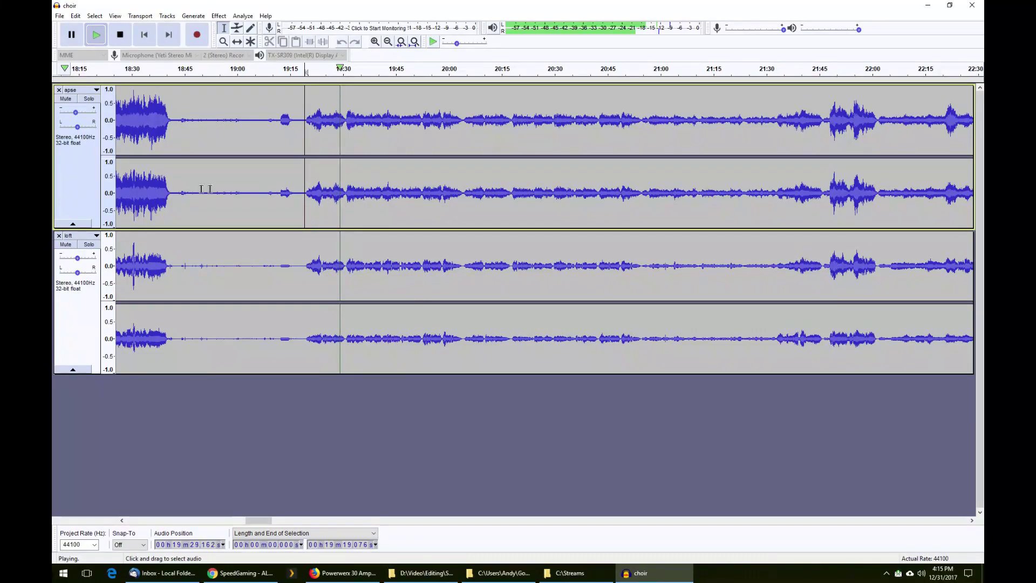
{"action": "key", "text": "space"}
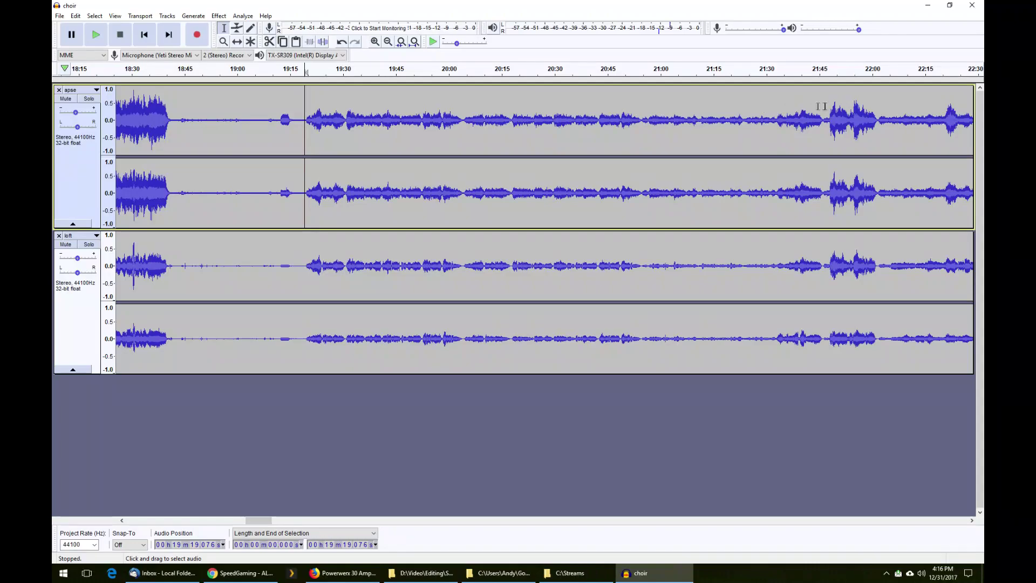
- Select the song from 19:18.663 to 23:34.216 across both apse and loft tracks
{"action": "key", "text": "ctrl+3"}
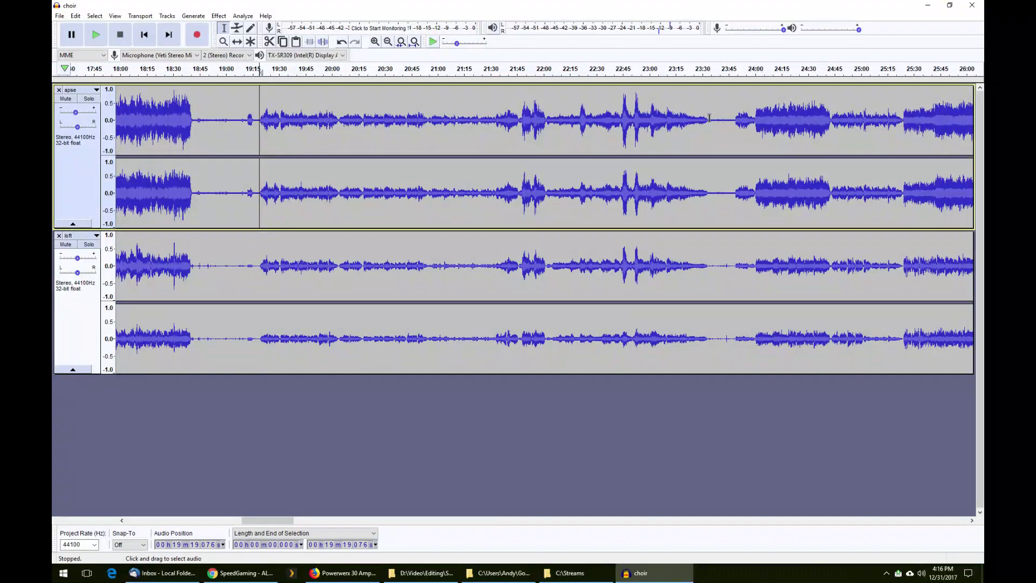
{"action": "left_click", "coordinate": [708, 118]}
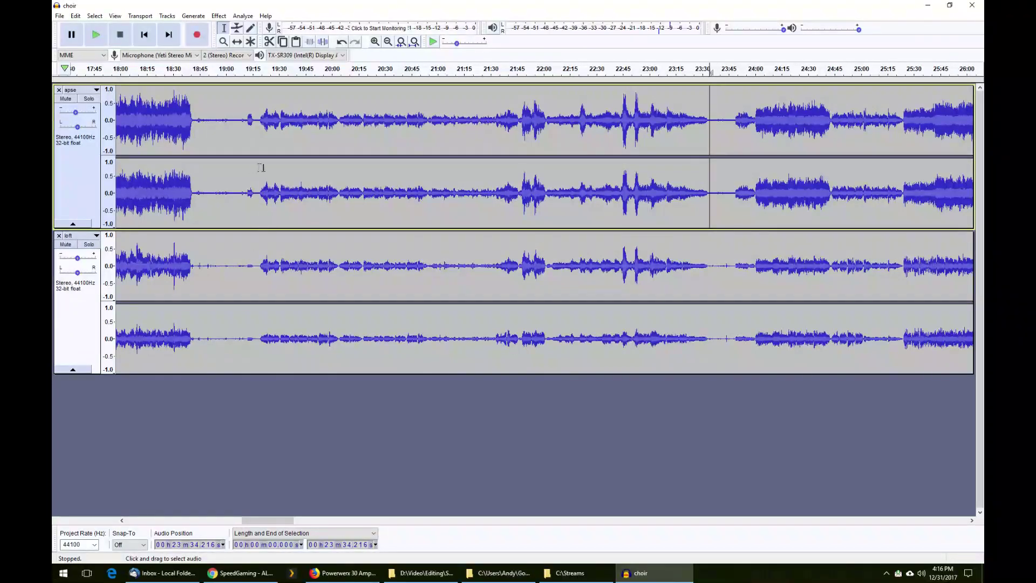
{"action": "left_click", "coordinate": [258, 115]}
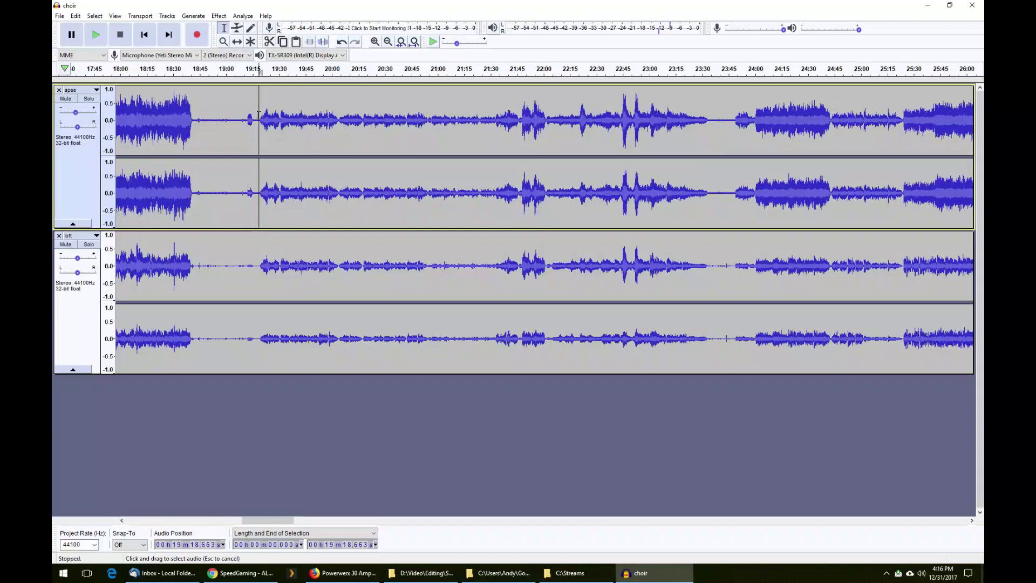
{"action": "left_click_drag", "start_coordinate": [259, 115], "coordinate": [708, 273]}
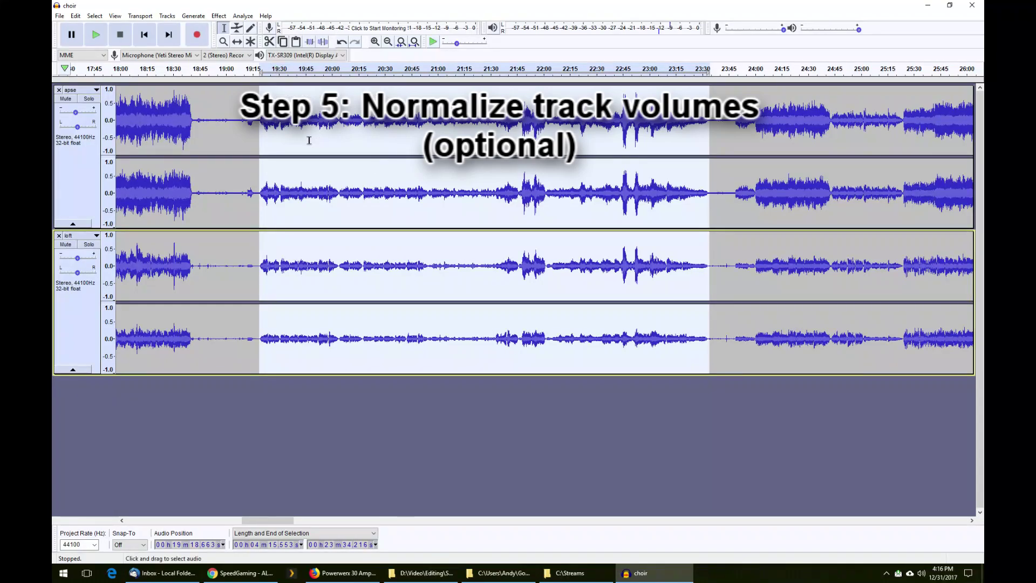
{"action": "left_click", "coordinate": [218, 15]}
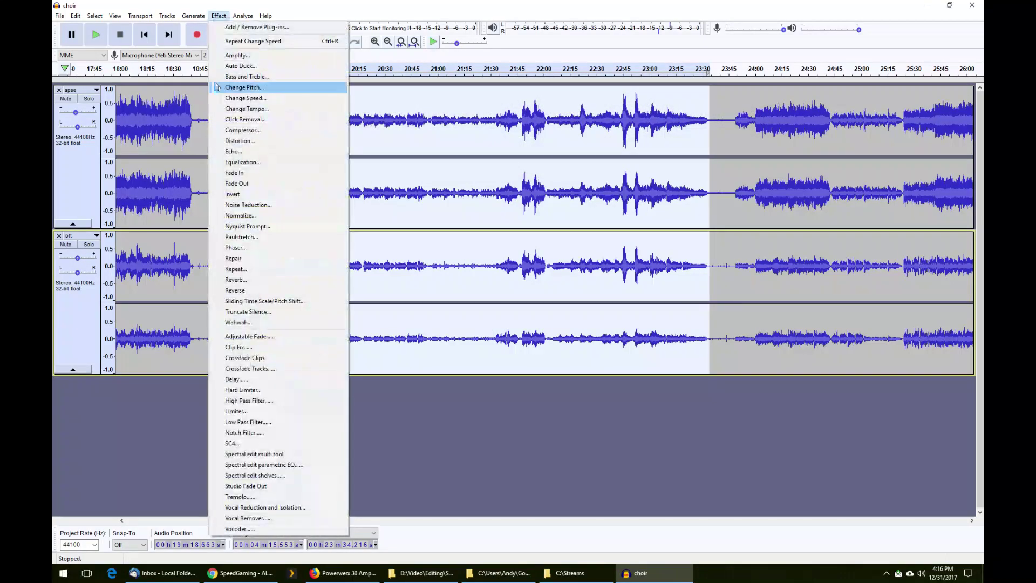
- Normalize the song selection to a -1.0 dB peak with DC offset removal
{"action": "left_click", "coordinate": [264, 216]}
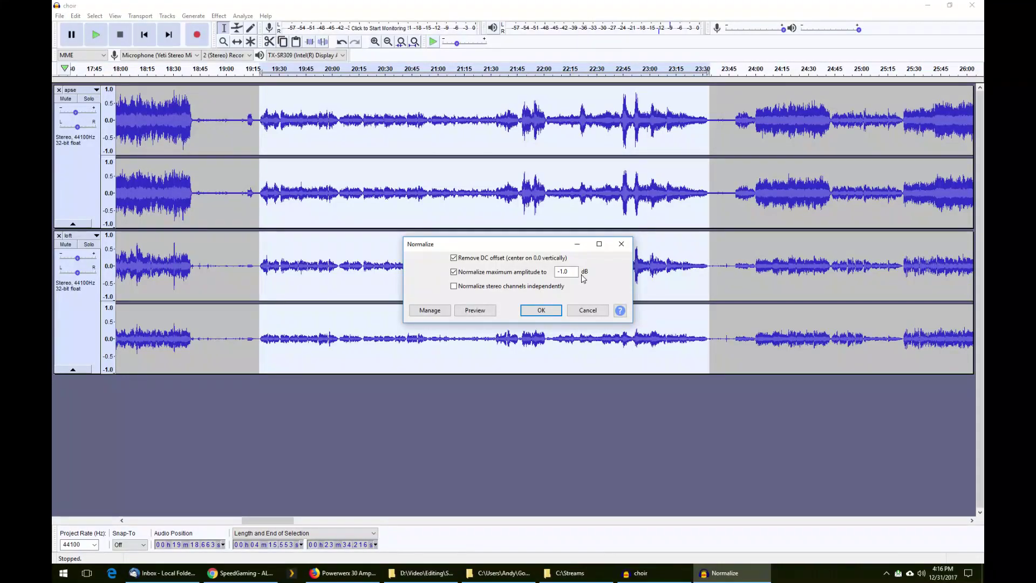
{"action": "left_click", "coordinate": [540, 309]}
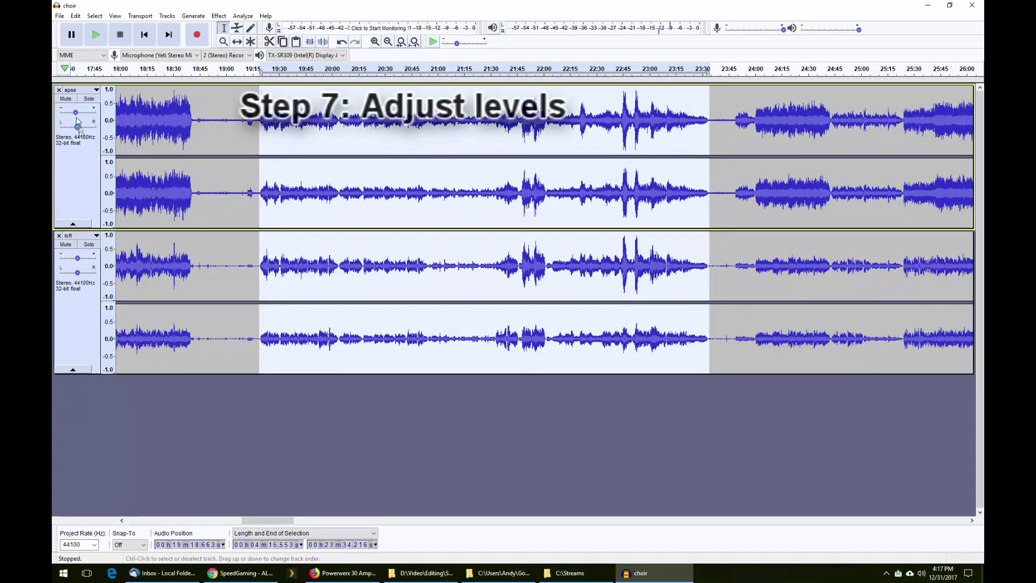
- Play the song, drop the loft gain to -5.0 dB, and replay to check the balance
{"action": "left_click_drag", "start_coordinate": [78, 117], "coordinate": [79, 118]}
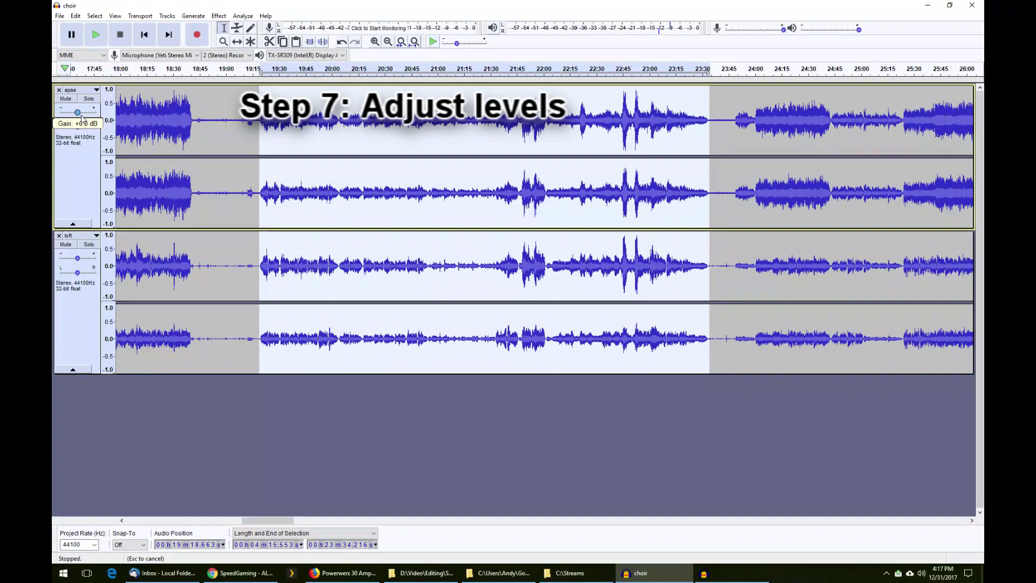
{"action": "left_click", "coordinate": [77, 259]}
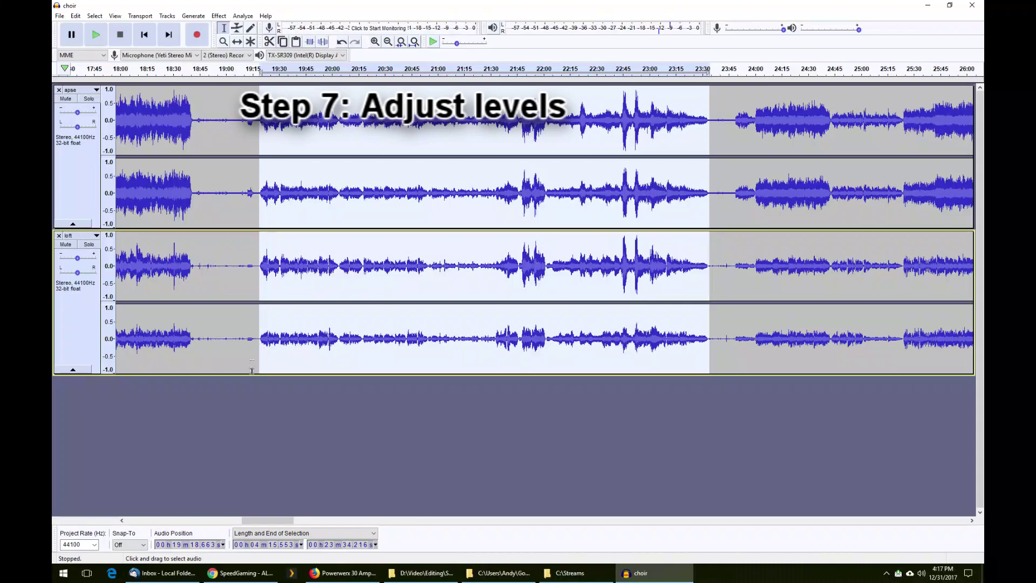
{"action": "key", "text": "space"}
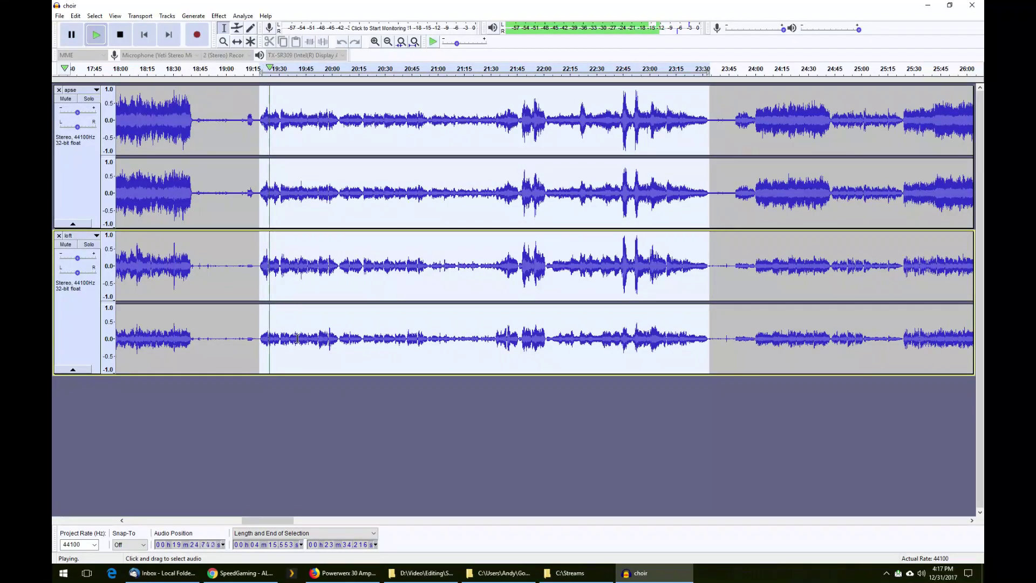
{"action": "key", "text": "space"}
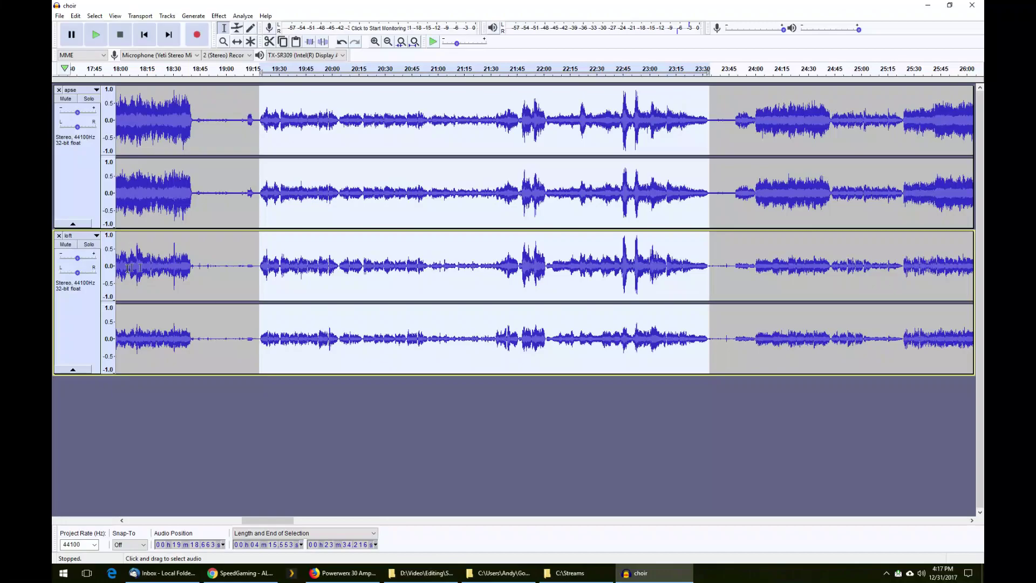
{"action": "left_click_drag", "start_coordinate": [76, 261], "coordinate": [73, 259]}
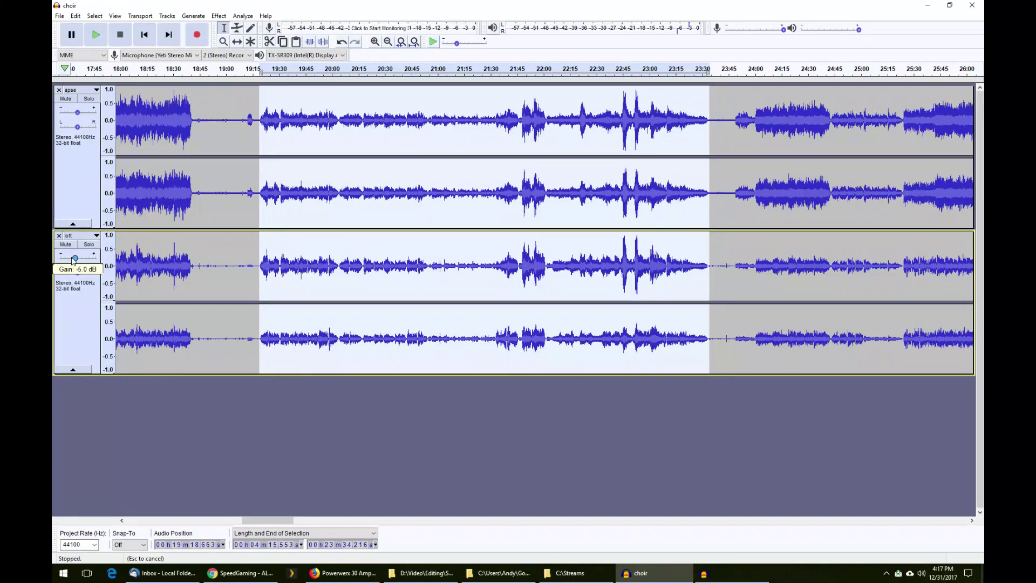
{"action": "left_click_drag", "start_coordinate": [74, 261], "coordinate": [75, 259]}
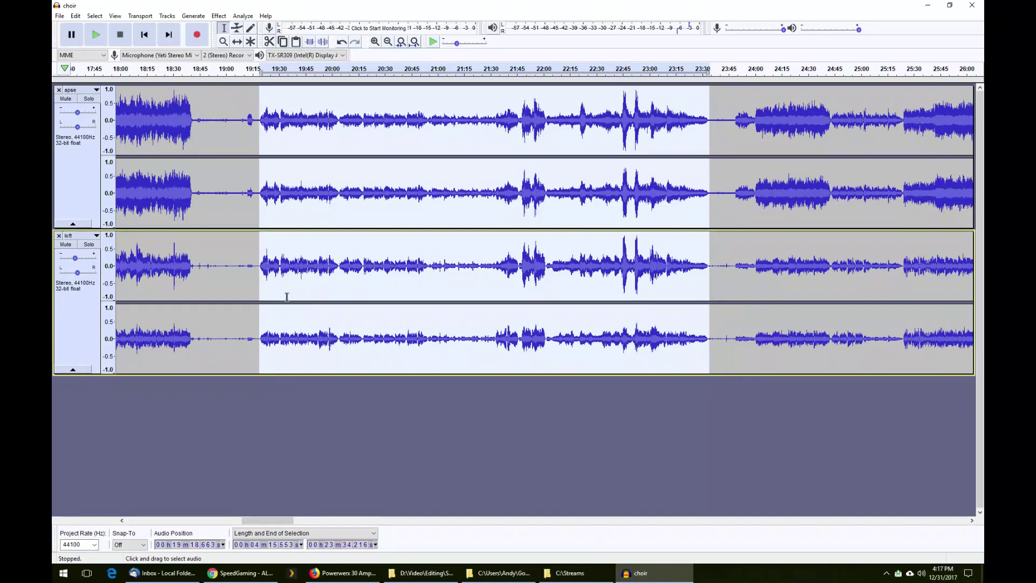
{"action": "key", "text": "space"}
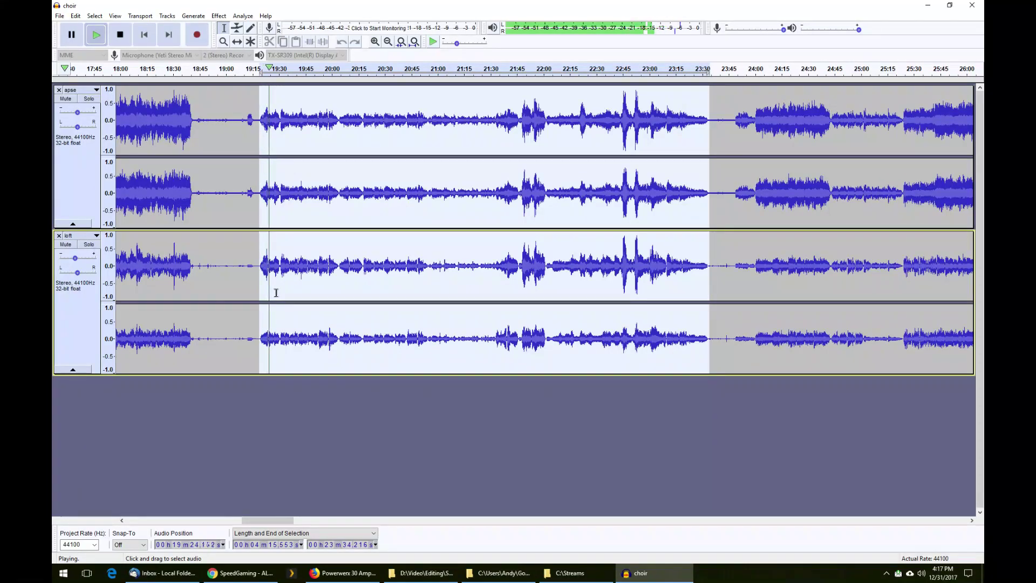
{"action": "key", "text": "space"}
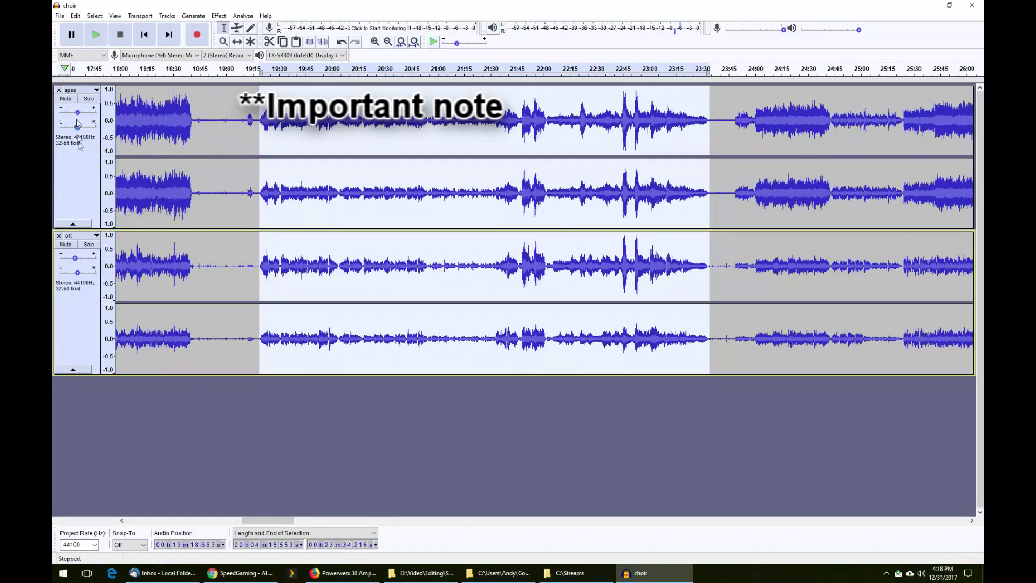
- Raise the apse gain to +1.0 dB while keeping the loft track at -5.0 dB
{"action": "left_click_drag", "start_coordinate": [78, 114], "coordinate": [77, 113]}
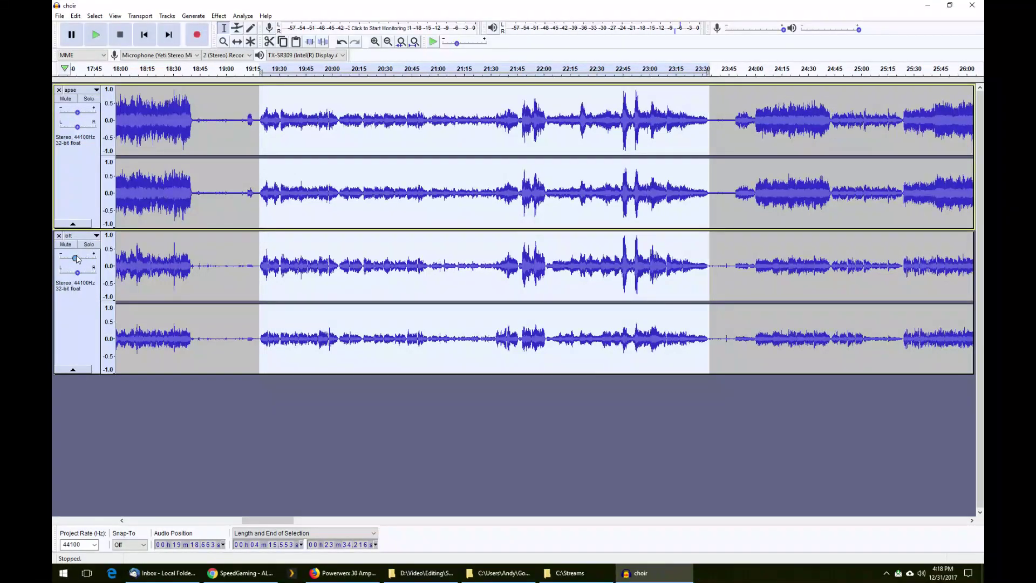
{"action": "left_click_drag", "start_coordinate": [75, 259], "coordinate": [76, 261]}
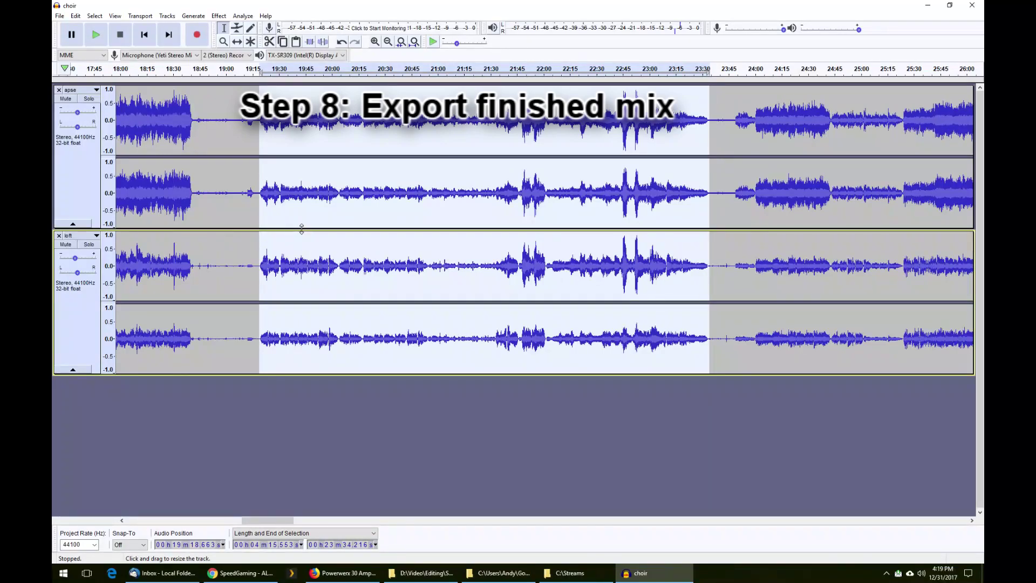
{"action": "left_click", "coordinate": [59, 16]}
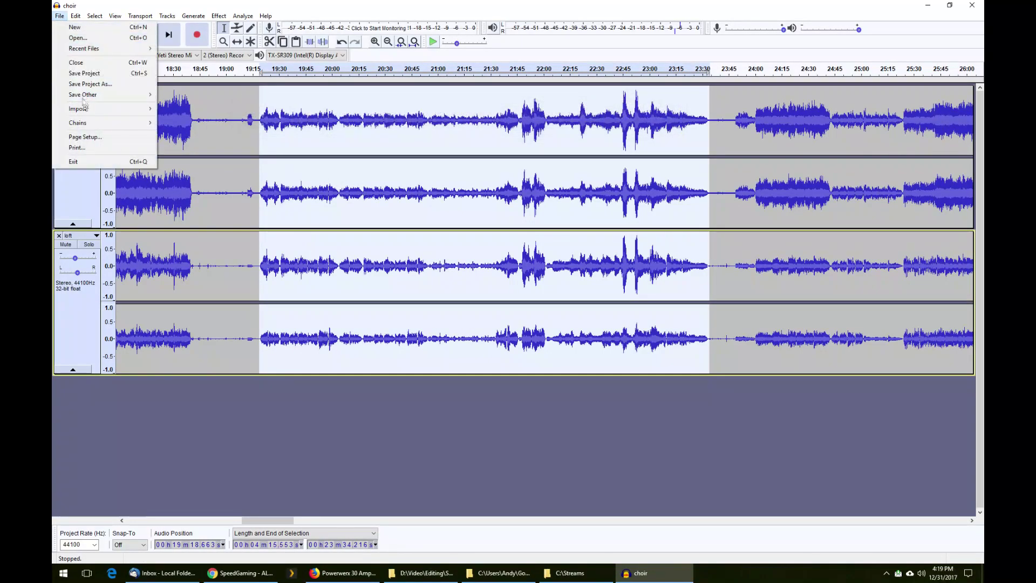
- Export the song as choir.mp3 (Standard, 170–210 kbps), confirming stereo mixdown and existing tags
{"action": "mouse_move", "coordinate": [96, 99]}
{"action": "left_click", "coordinate": [180, 95]}
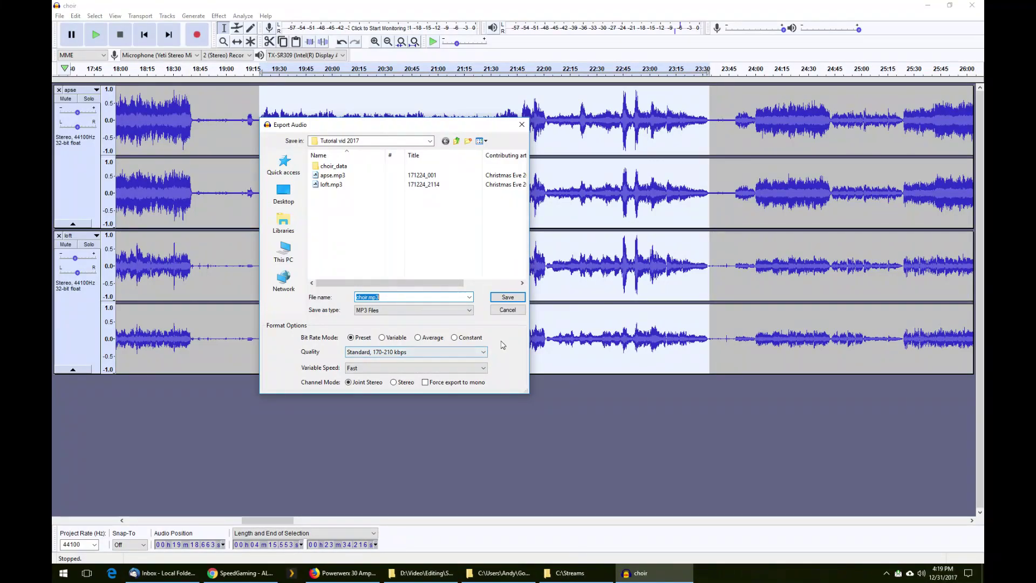
{"action": "left_click", "coordinate": [507, 297]}
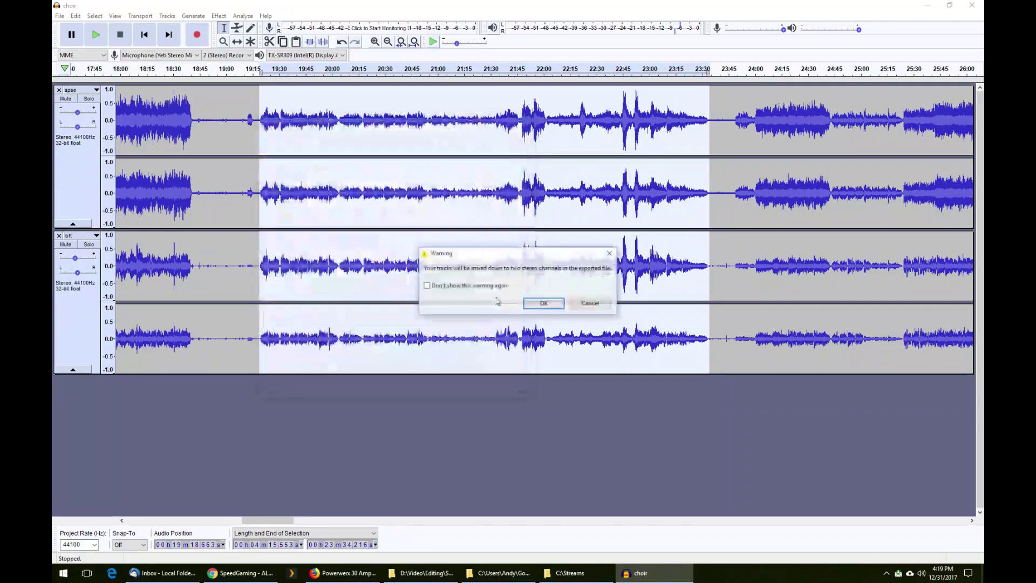
{"action": "left_click", "coordinate": [529, 304]}
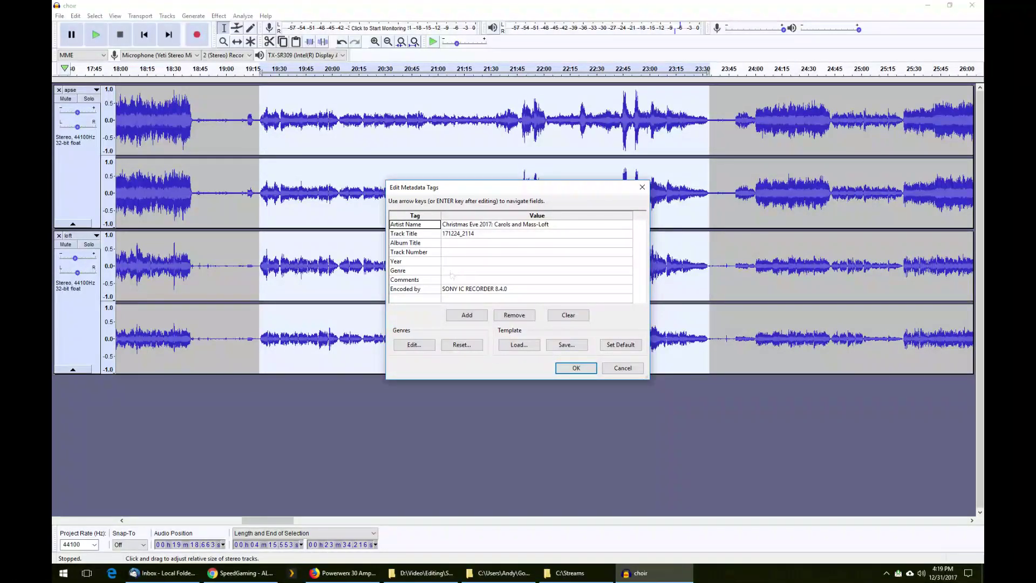
{"action": "left_click", "coordinate": [562, 368]}
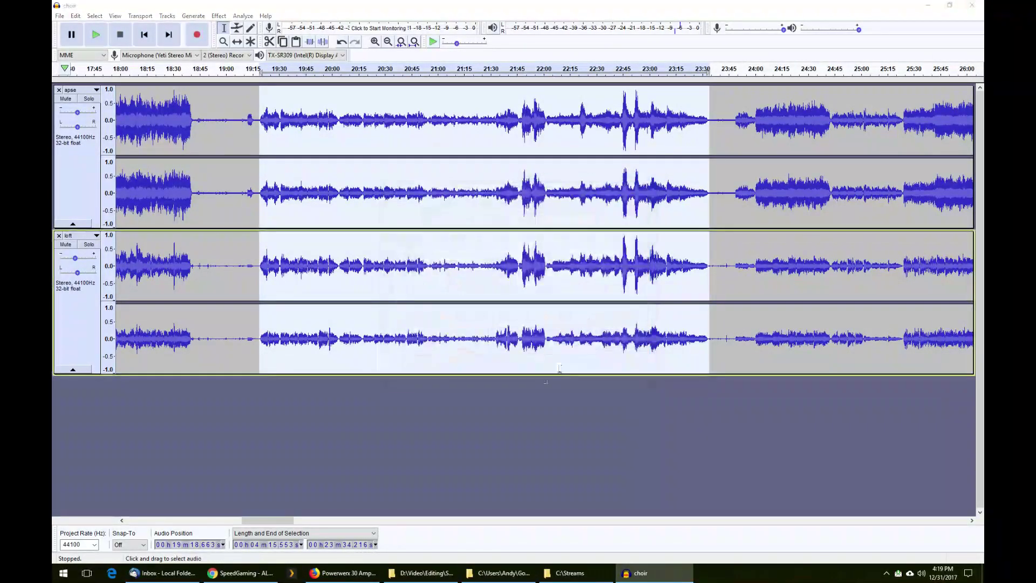